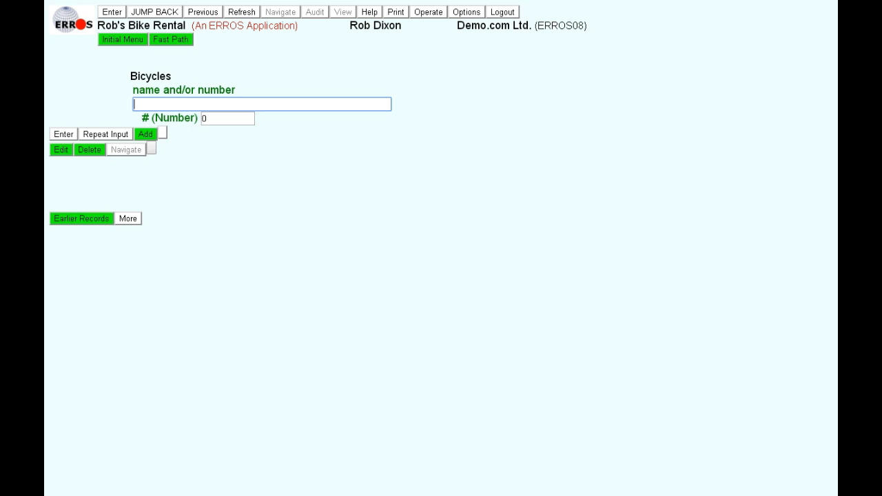
Step: Add a bicycle record named Gazelle Classic, leaving its comment blank
{"action": "key", "text": "Return"}
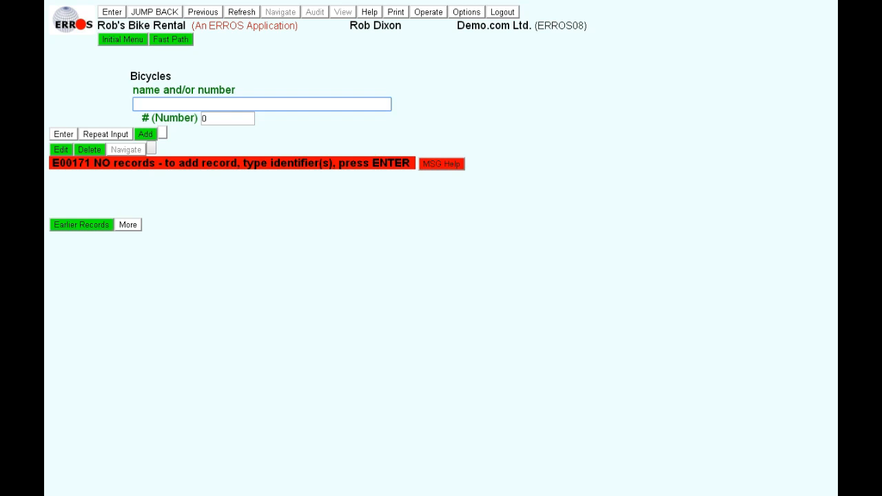
{"action": "type", "text": "Gazelle Classic"}
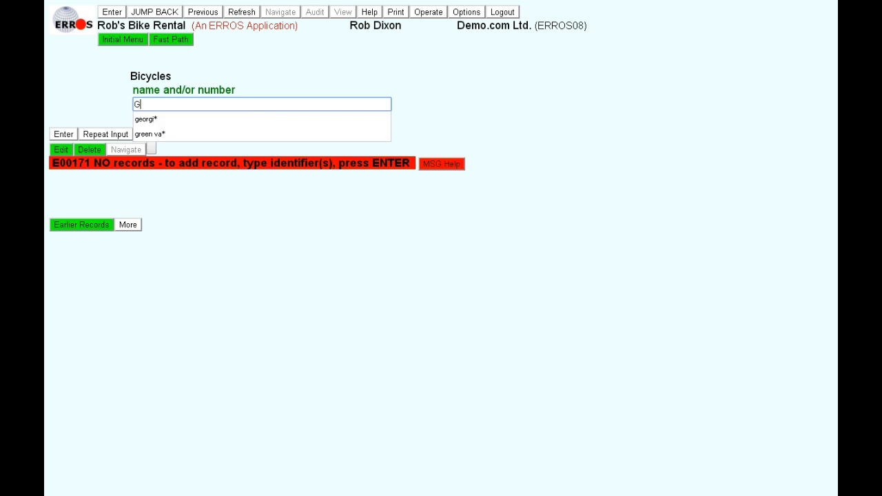
{"action": "key", "text": "Return"}
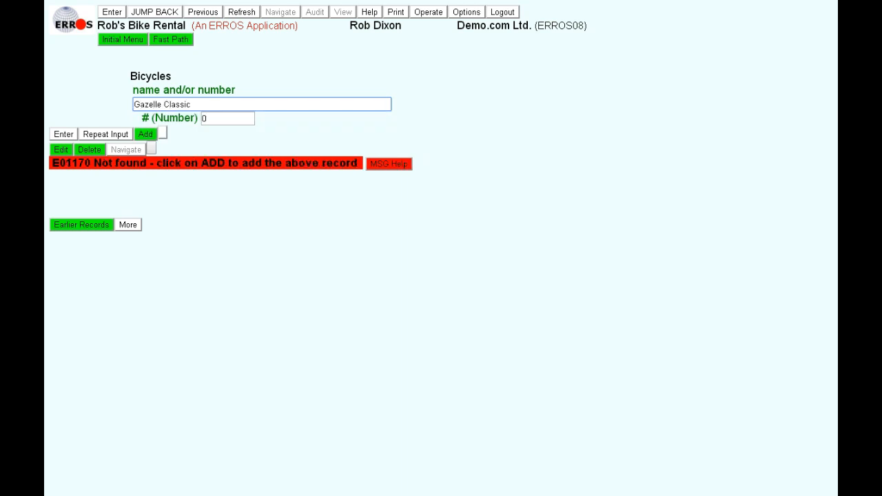
{"action": "left_click", "coordinate": [146, 135]}
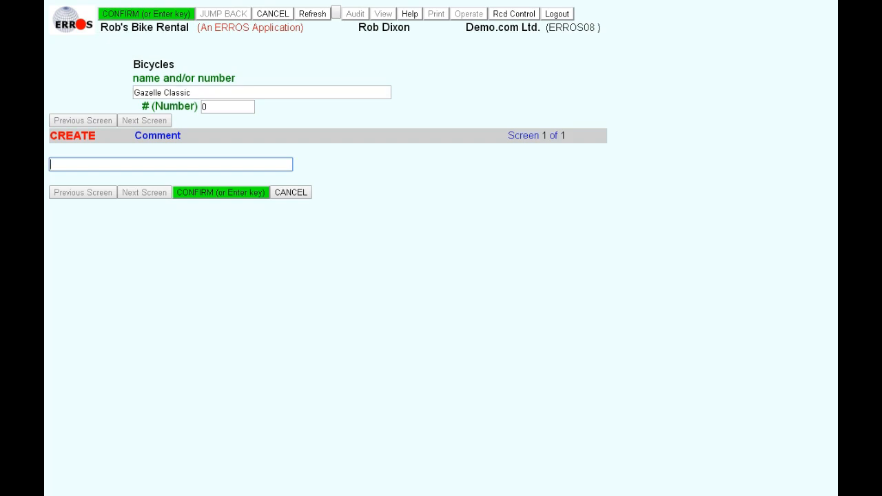
{"action": "key", "text": "Return"}
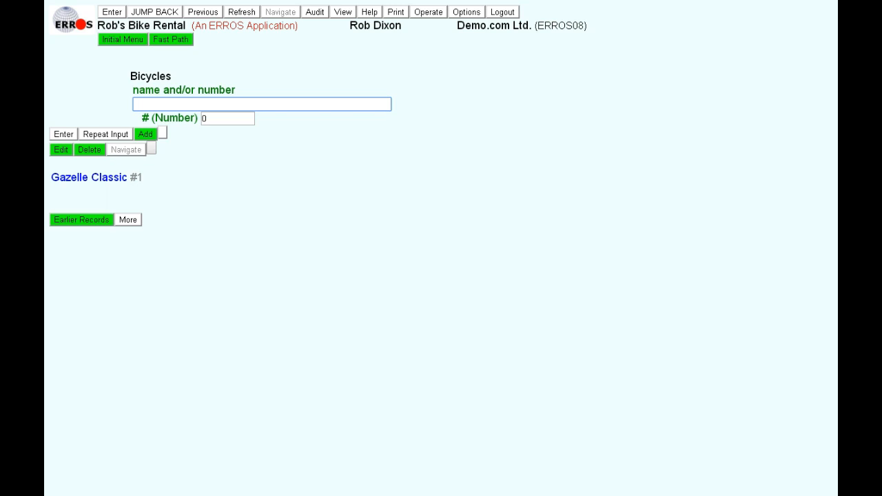
Step: Add a bicycle record named Dawes Touring Bike without a comment
{"action": "type", "text": "Dawes Touring Bike"}
{"action": "key", "text": "Return"}
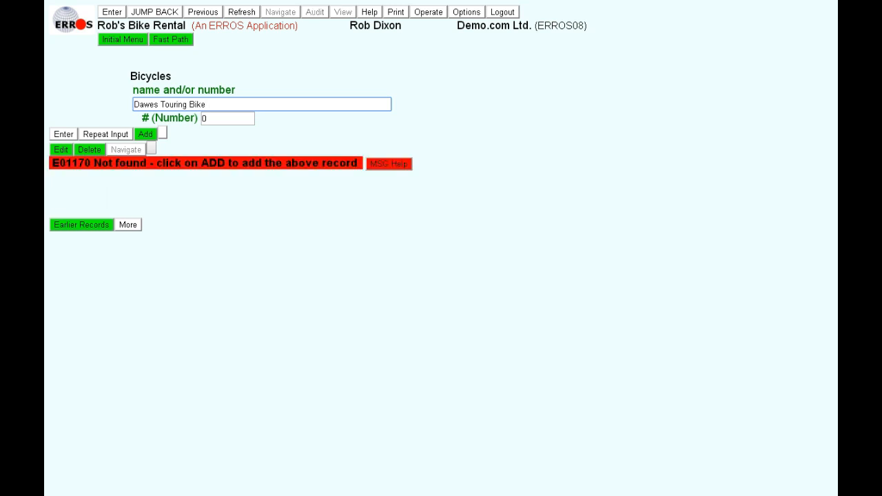
{"action": "left_click", "coordinate": [145, 134]}
{"action": "key", "text": "Return"}
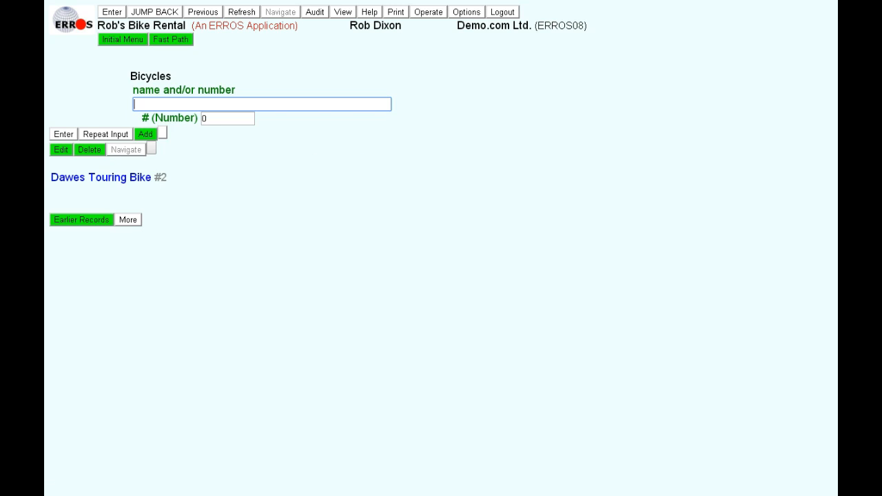
Step: Add a bicycle record named Batavus Diva without a comment
{"action": "key", "text": "Return"}
{"action": "type", "text": "Batavus Diva"}
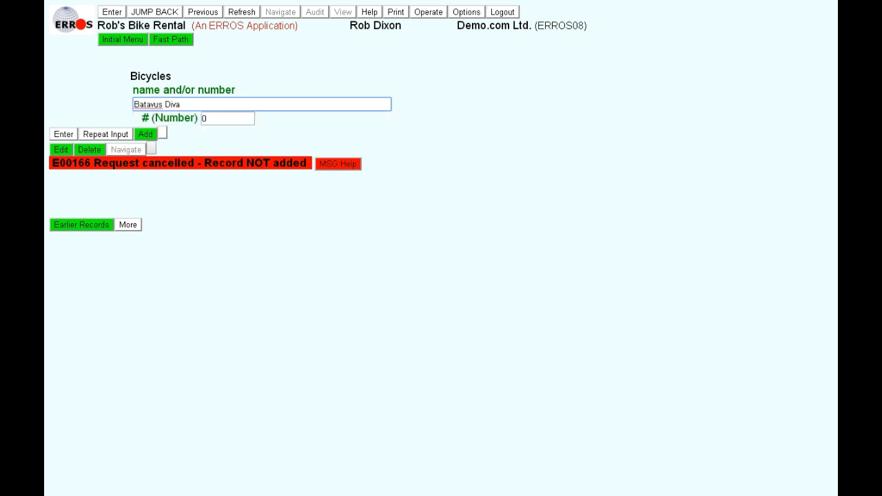
{"action": "key", "text": "Return"}
{"action": "left_click", "coordinate": [145, 134]}
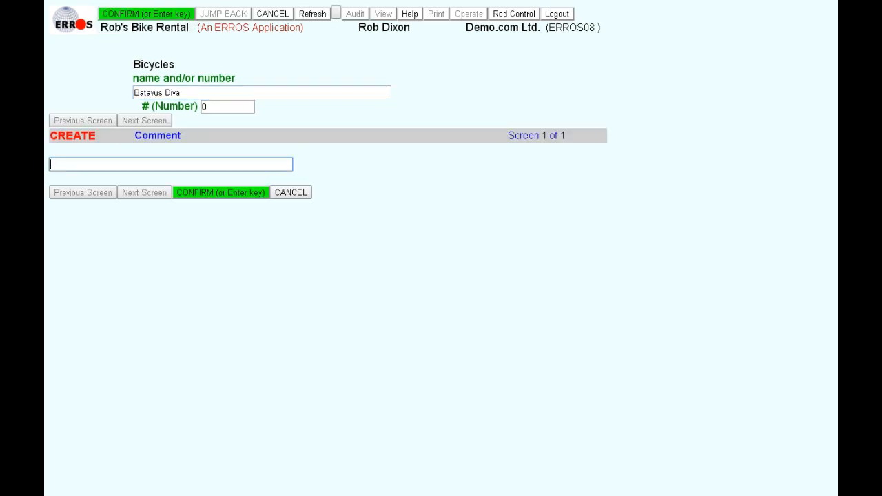
{"action": "key", "text": "Return"}
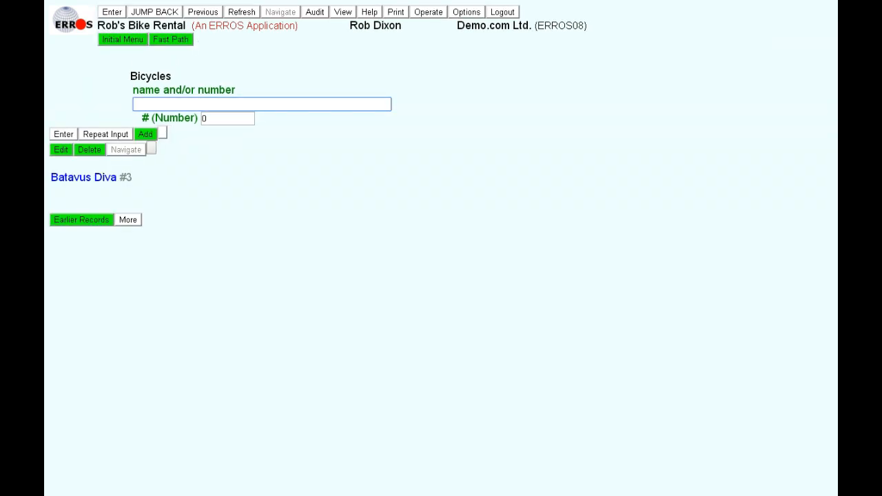
Step: Add a bicycle record named Dawes Tandem without a comment
{"action": "type", "text": "D"}
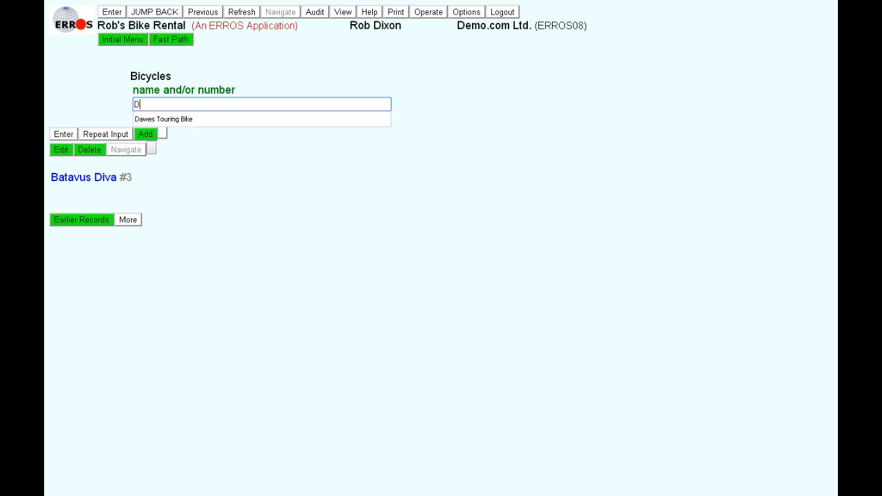
{"action": "type", "text": "awes Tandem"}
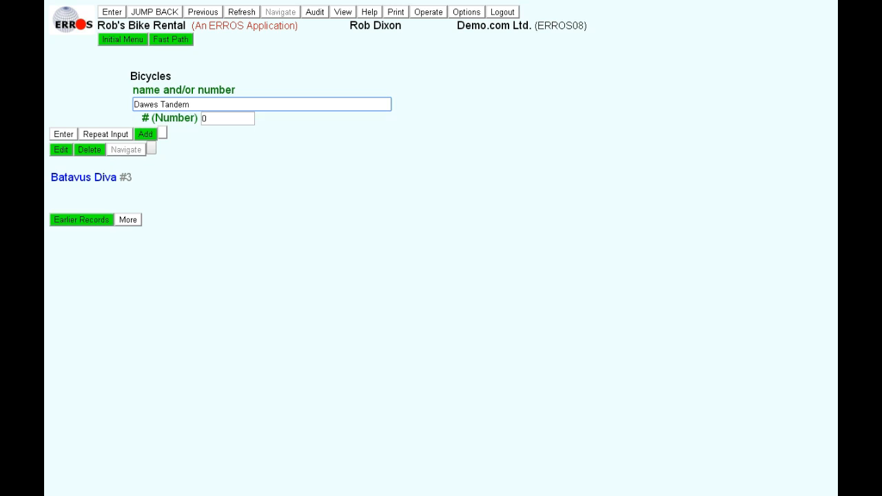
{"action": "key", "text": "Return"}
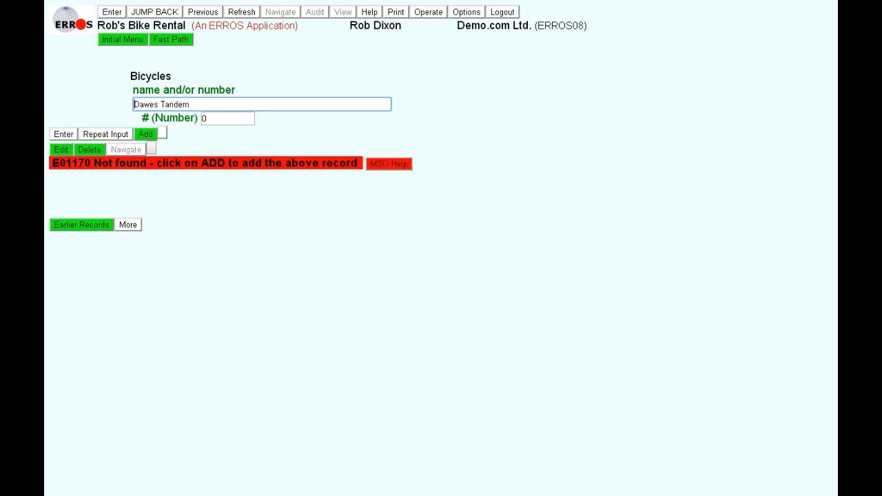
{"action": "left_click", "coordinate": [146, 134]}
{"action": "key", "text": "Return"}
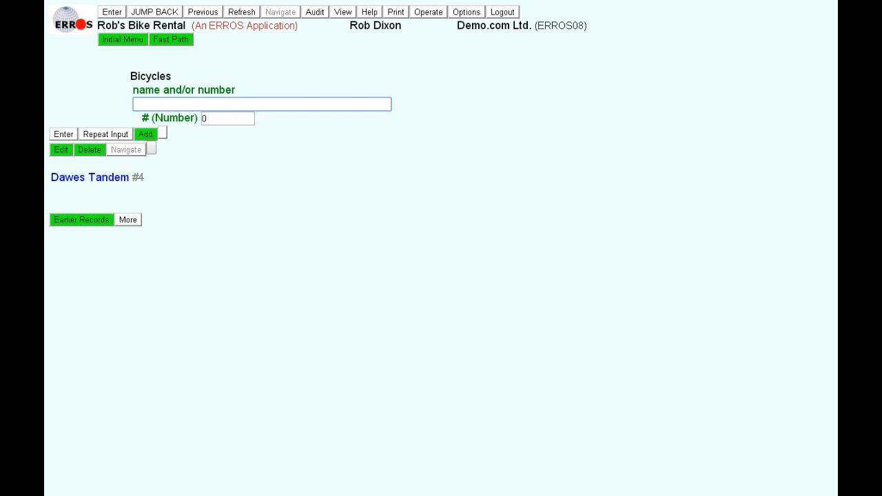
Step: List all bicycles by name with the query *, and by number with #*
{"action": "type", "text": "*"}
{"action": "key", "text": "Return"}
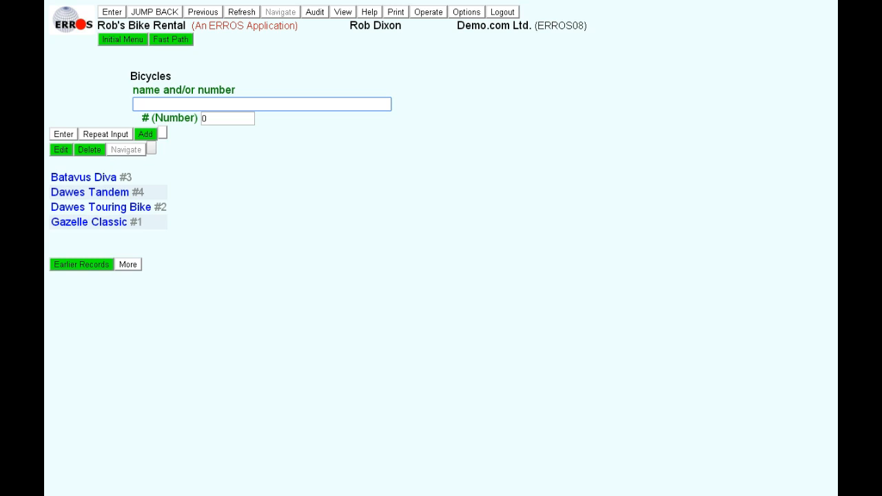
{"action": "type", "text": "#*"}
{"action": "key", "text": "Return"}
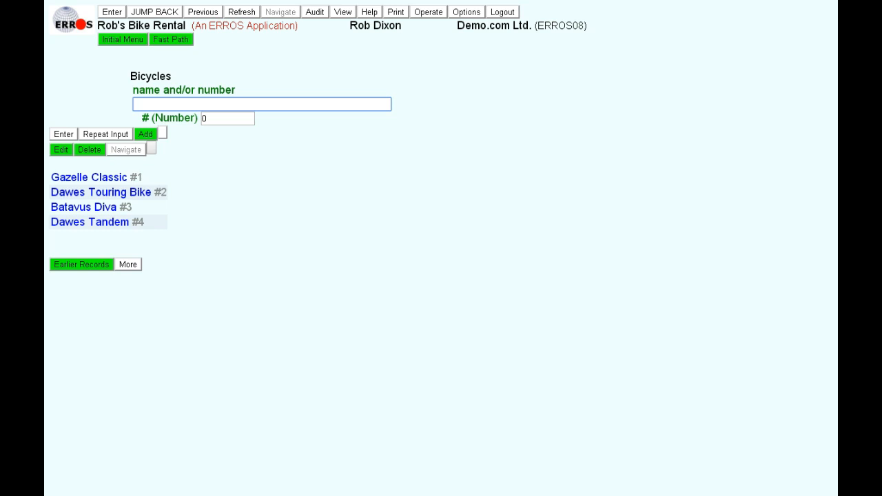
Step: Search the bicycles with d* for names starting with D, and with the combined query "d* !and #3"
{"action": "type", "text": "d*"}
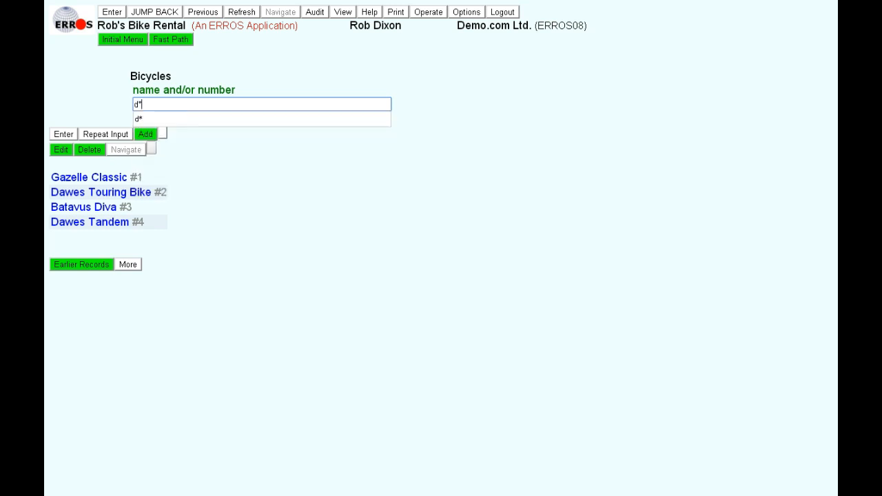
{"action": "key", "text": "Return"}
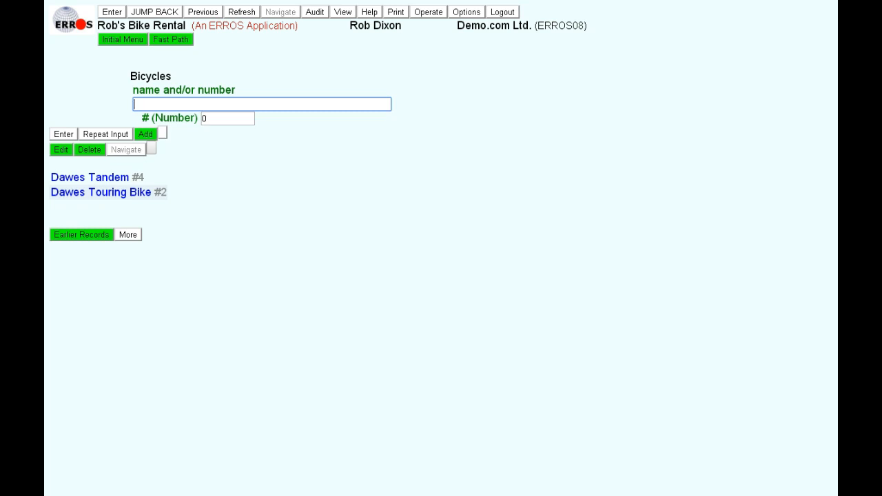
{"action": "type", "text": "d"}
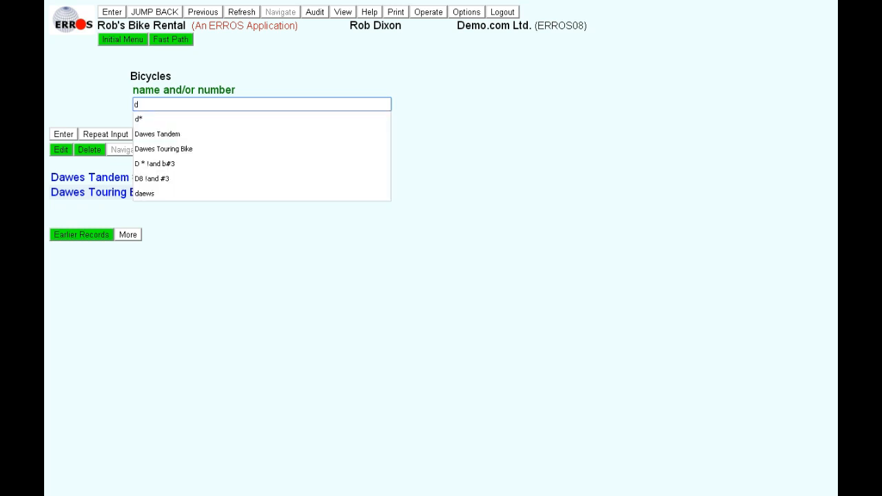
{"action": "type", "text": "* lan"}
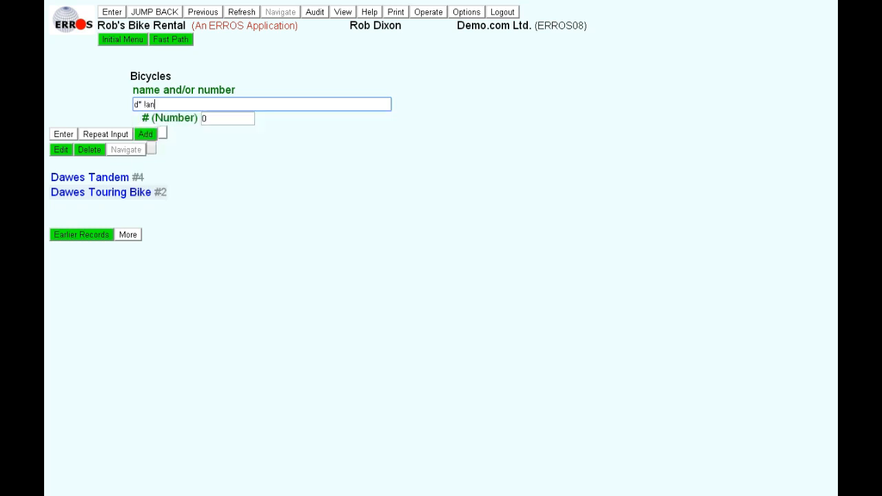
{"action": "type", "text": "d #3"}
{"action": "key", "text": "Return"}
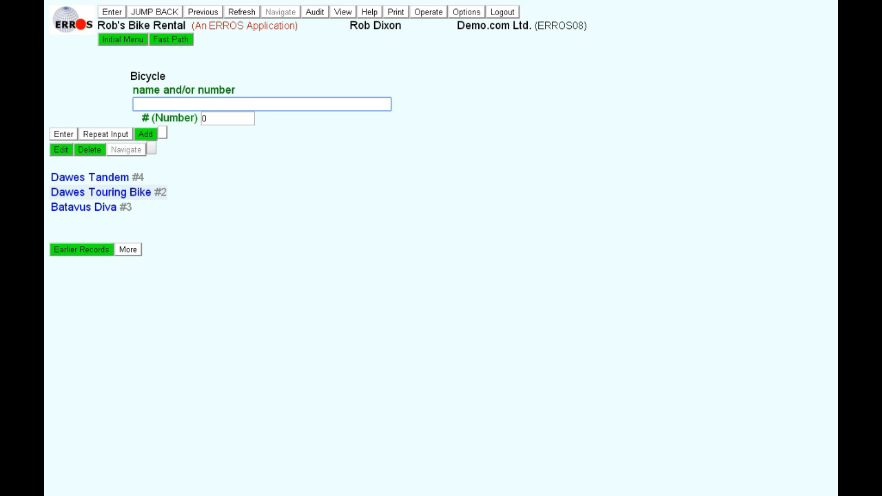
Step: Go from the bicycle records directly to All Contacts using the query .con*
{"action": "type", "text": "."}
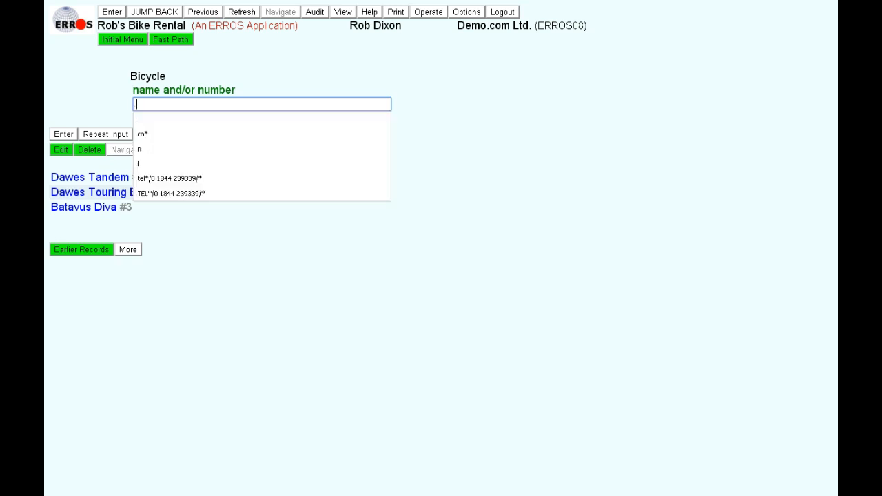
{"action": "type", "text": "con"}
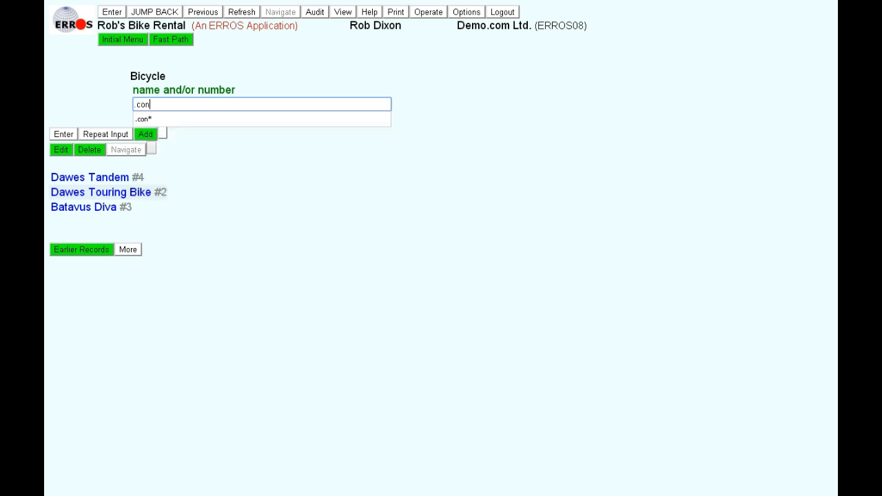
{"action": "type", "text": "*"}
{"action": "key", "text": "Return"}
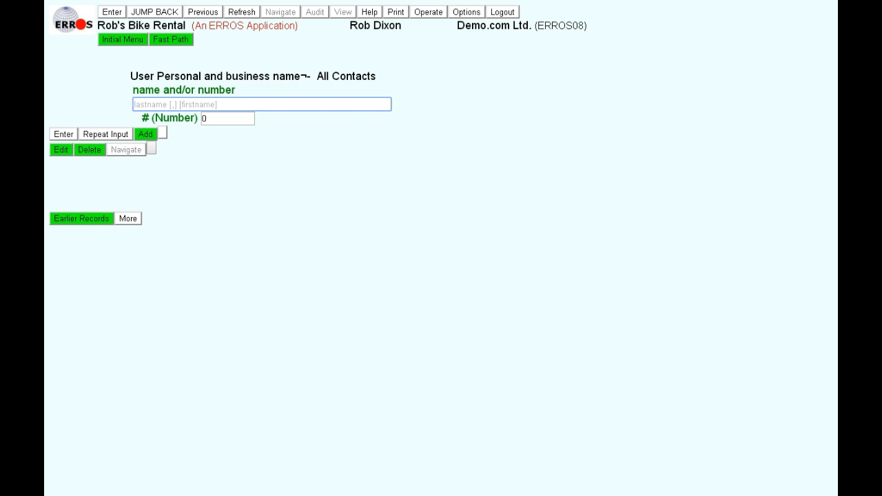
Step: Find the contact by last name and open the bikes currently rented attribute of their record
{"action": "type", "text": "dixon"}
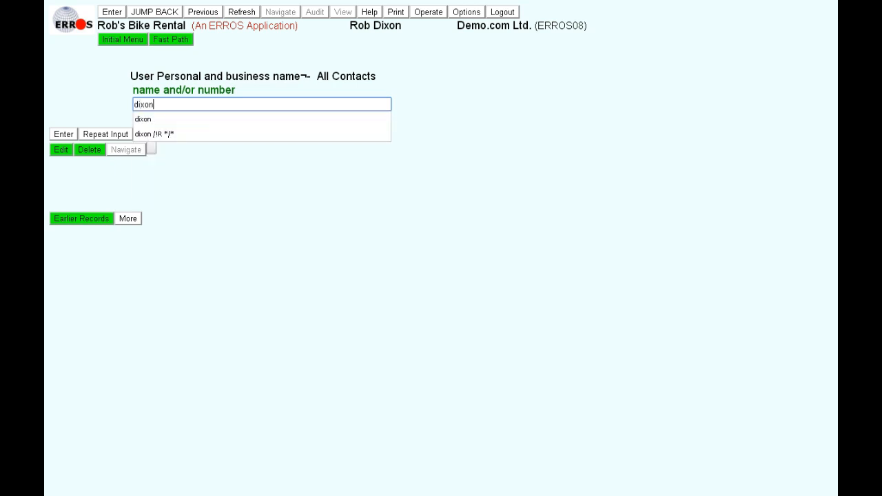
{"action": "key", "text": "Return"}
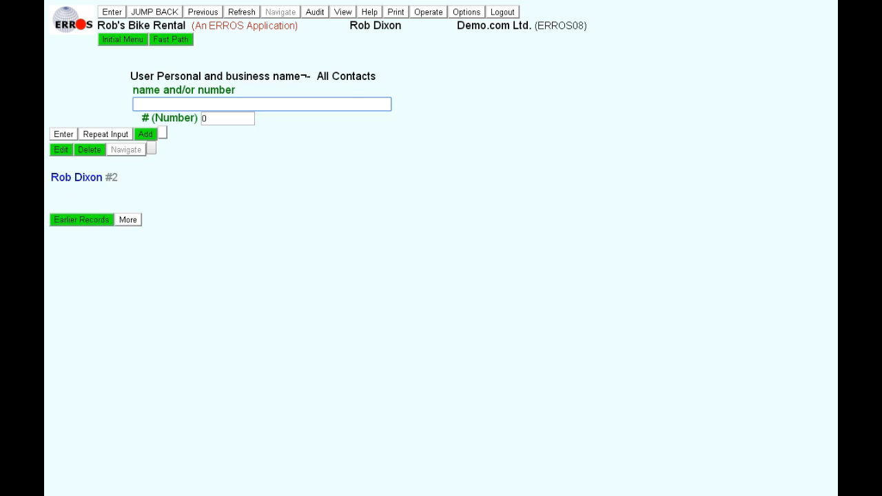
{"action": "left_click", "coordinate": [76, 178]}
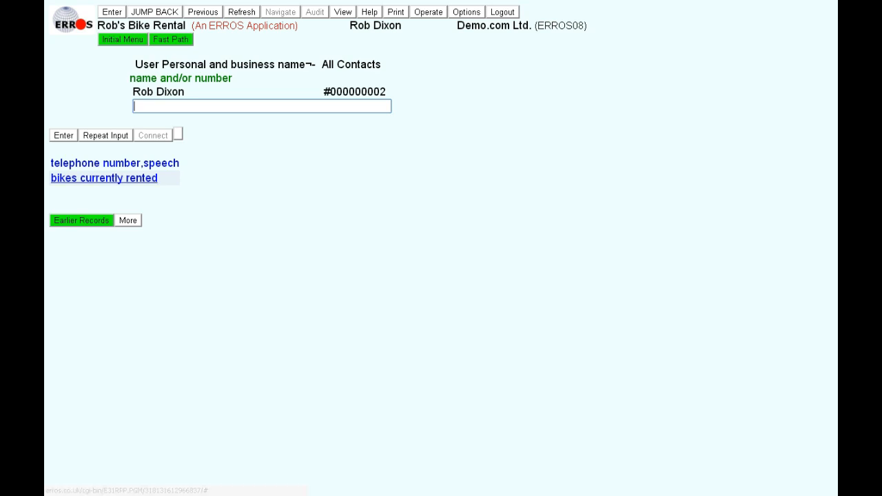
{"action": "left_click", "coordinate": [104, 178]}
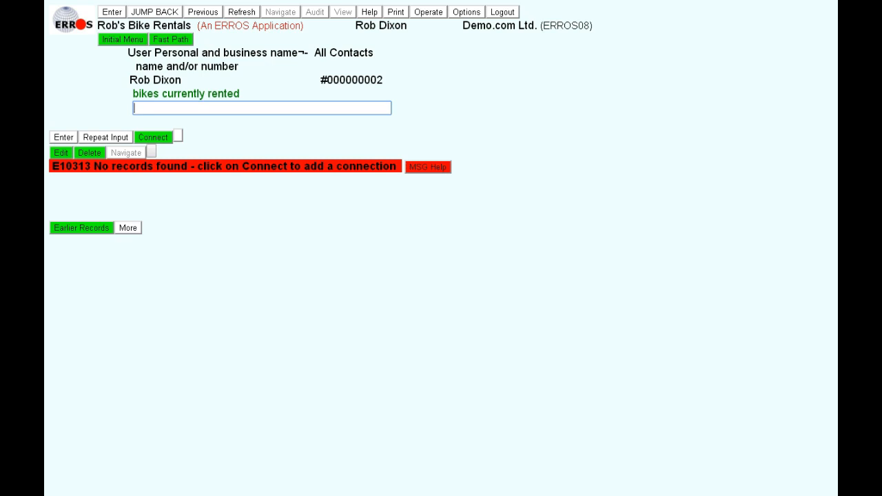
Step: Connect the Dawes Touring Bike, found with da*, to the contact's currently rented bikes with the comment "will return Monday"
{"action": "left_click", "coordinate": [153, 137]}
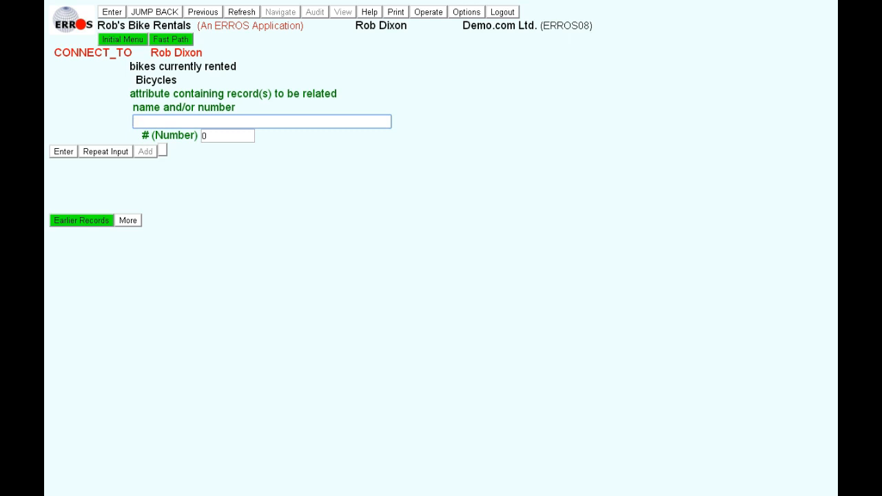
{"action": "type", "text": "da*"}
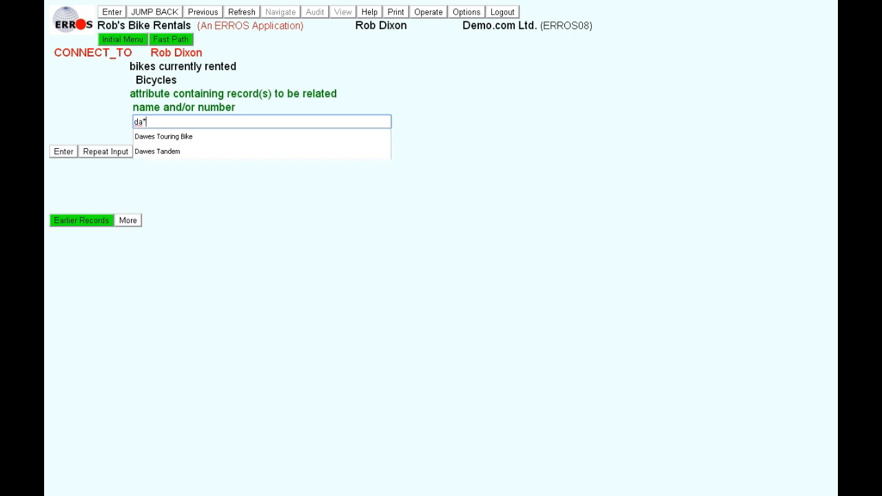
{"action": "key", "text": "Return"}
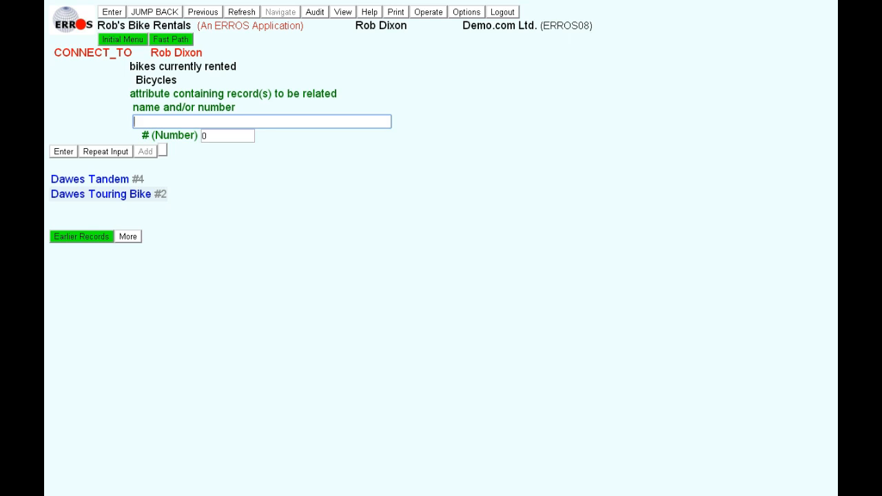
{"action": "left_click", "coordinate": [100, 193]}
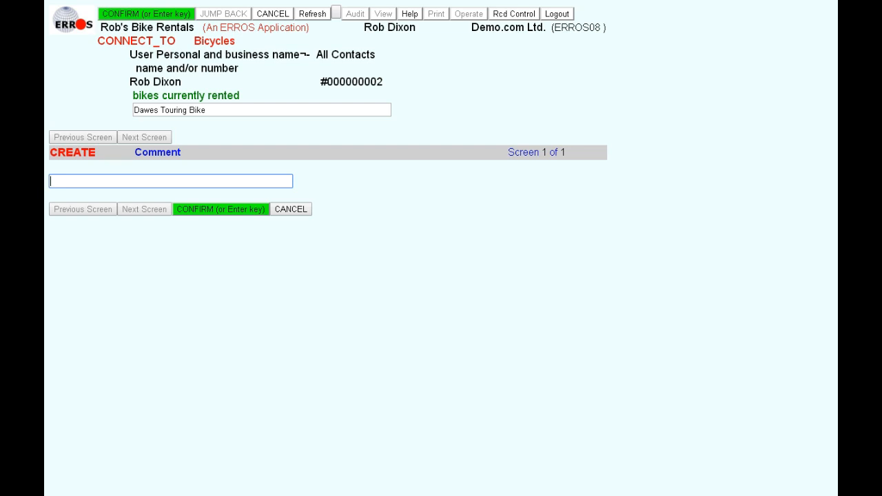
{"action": "type", "text": "wil"}
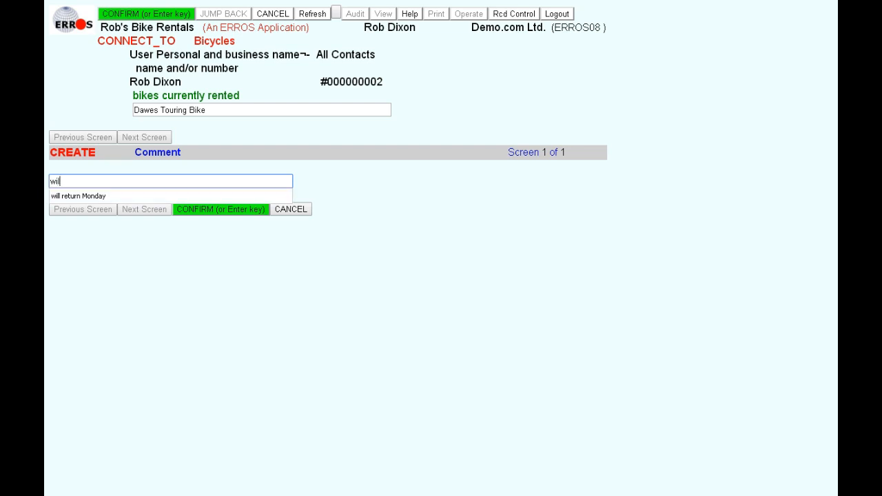
{"action": "type", "text": "l return Monday"}
{"action": "key", "text": "Return"}
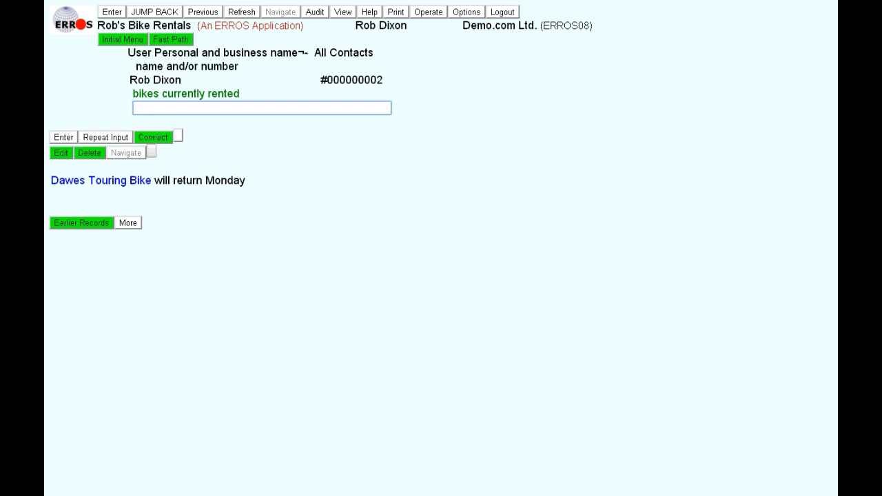
Step: Connect the Batavus Diva, found with bata*, to the contact's currently rented bikes, leaving the comment blank
{"action": "left_click", "coordinate": [153, 137]}
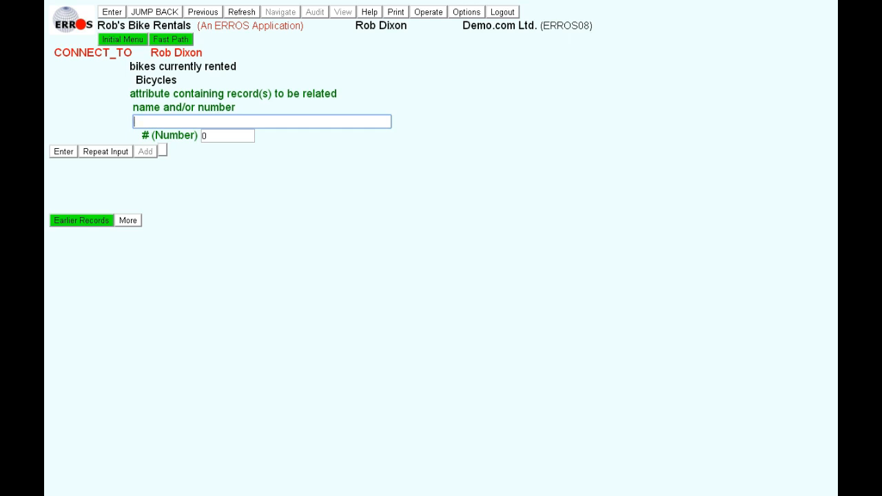
{"action": "type", "text": "bata*"}
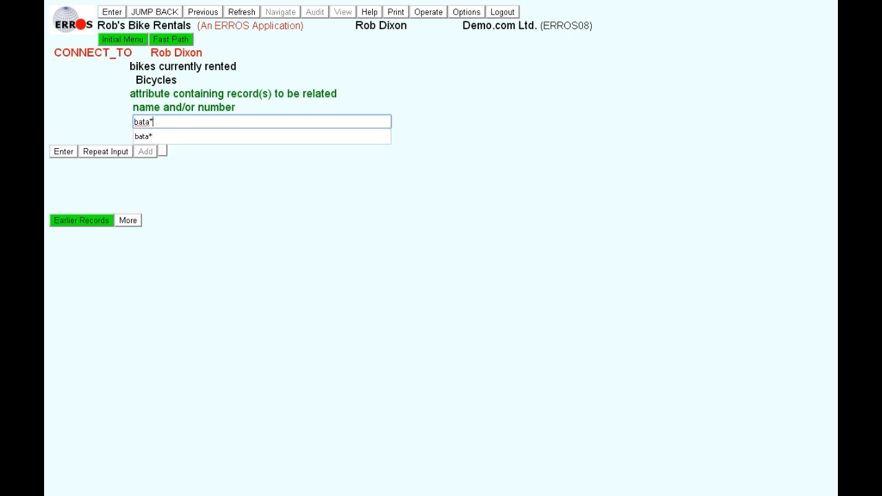
{"action": "key", "text": "Return"}
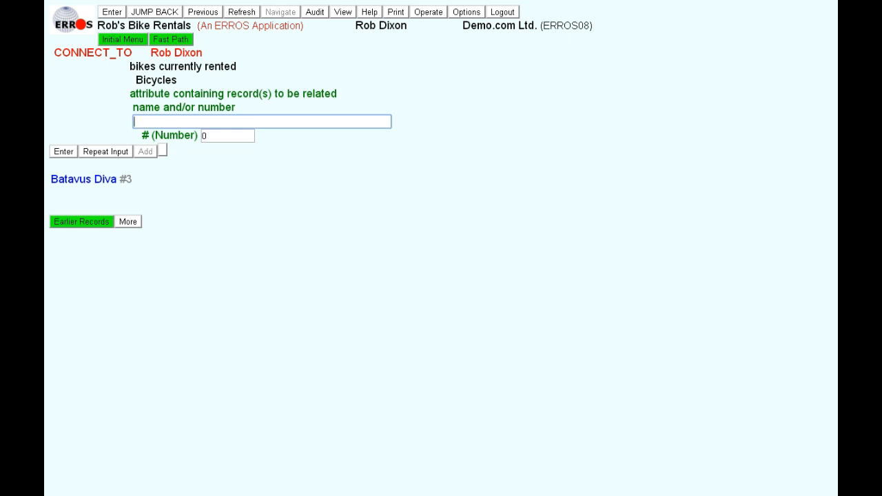
{"action": "left_click", "coordinate": [83, 179]}
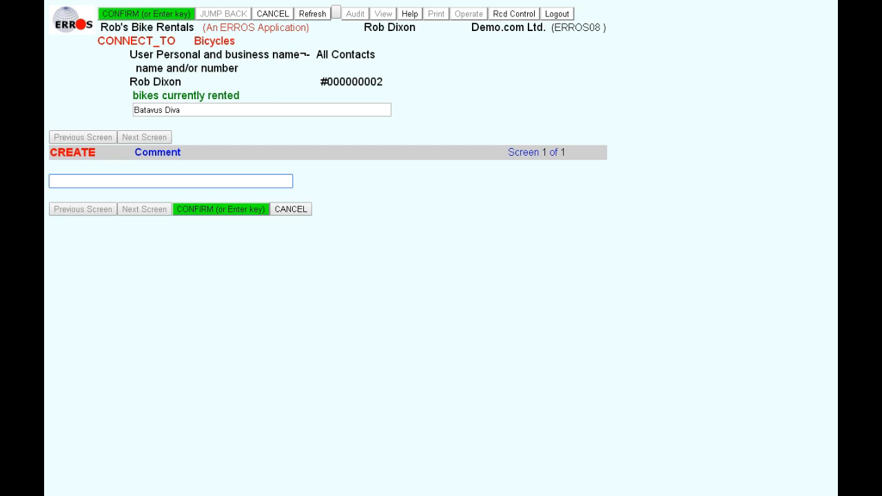
{"action": "key", "text": "Return"}
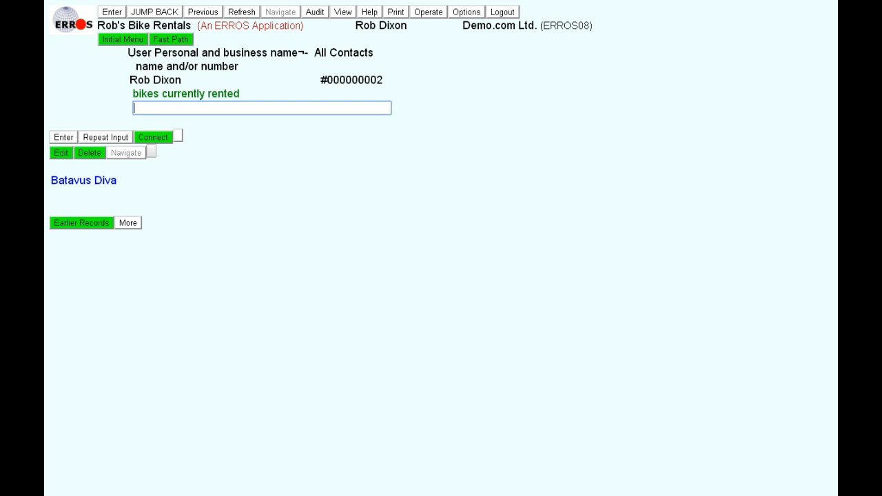
Step: Add a duplicate connection to the Batavus Diva, again found with bata*, in the same contact's rented bikes without a comment
{"action": "key", "text": "Return"}
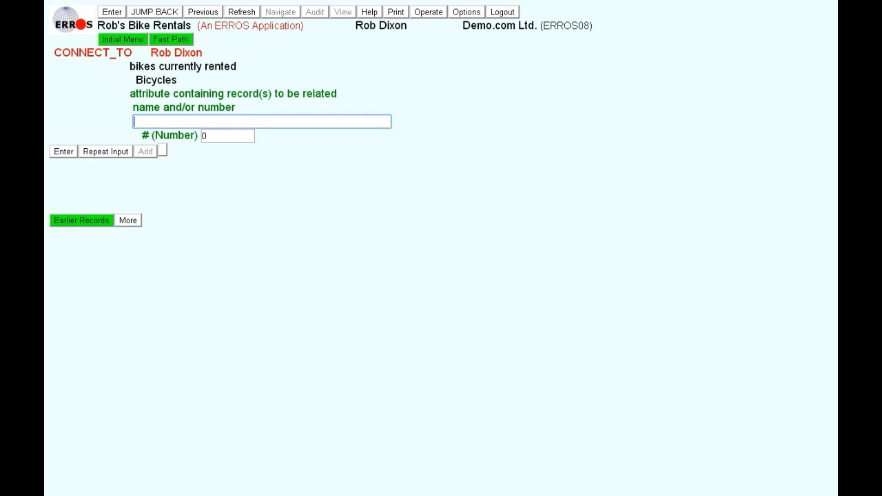
{"action": "type", "text": "bata"}
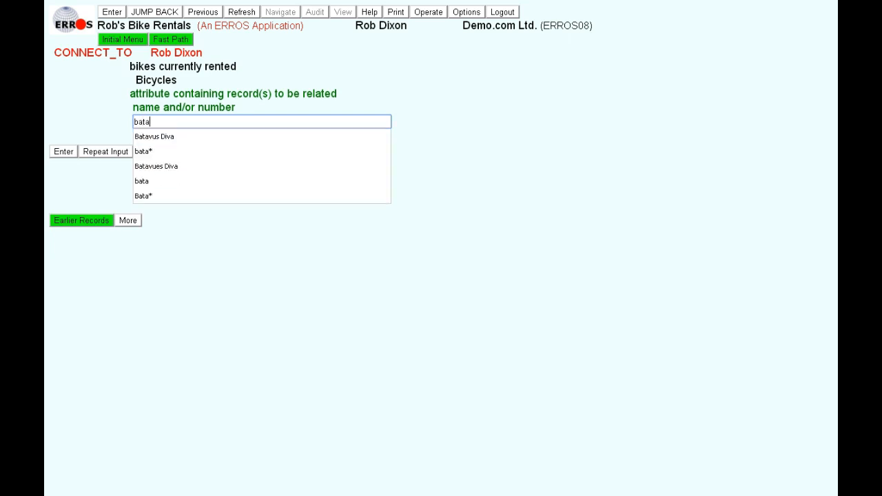
{"action": "type", "text": "*"}
{"action": "key", "text": "Return"}
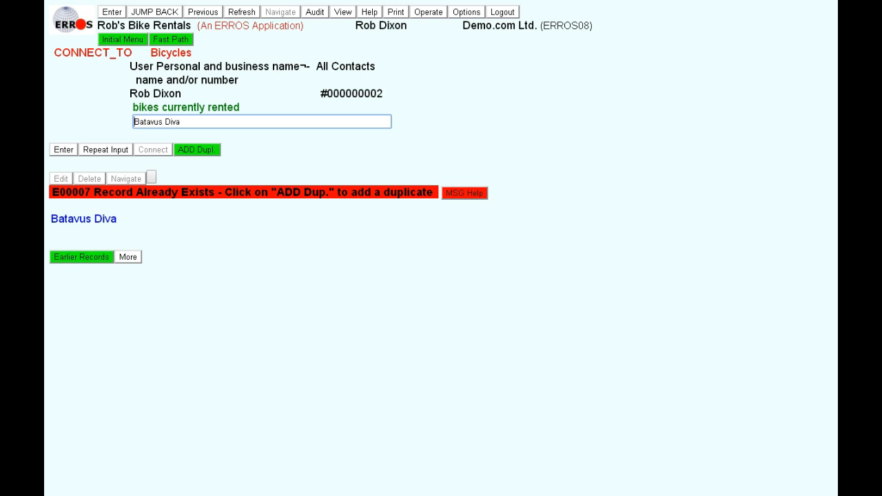
{"action": "left_click", "coordinate": [197, 150]}
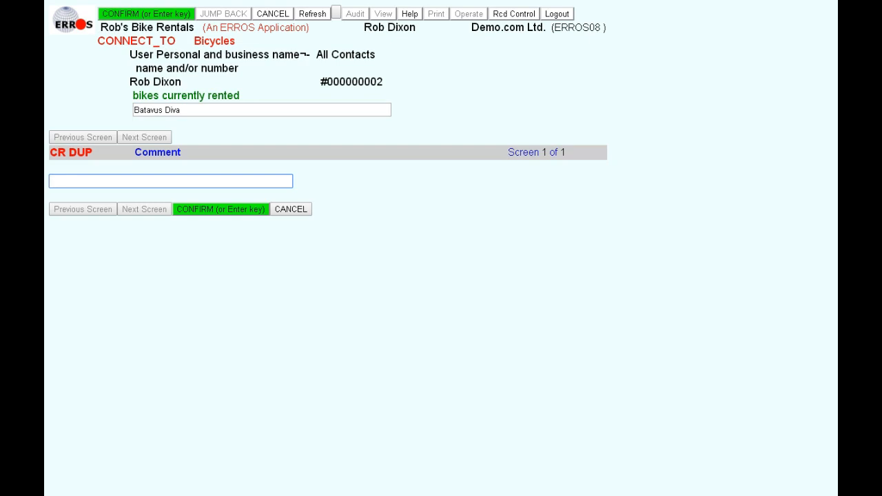
{"action": "key", "text": "Return"}
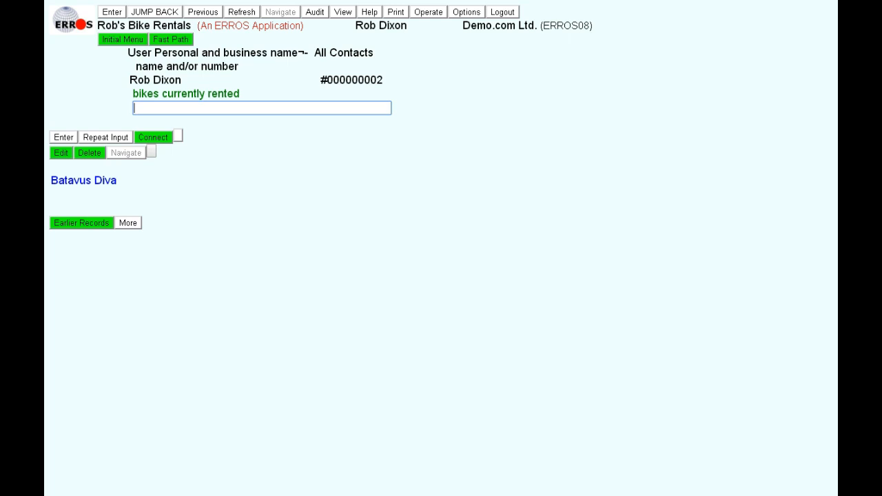
{"action": "key", "text": "Tab"}
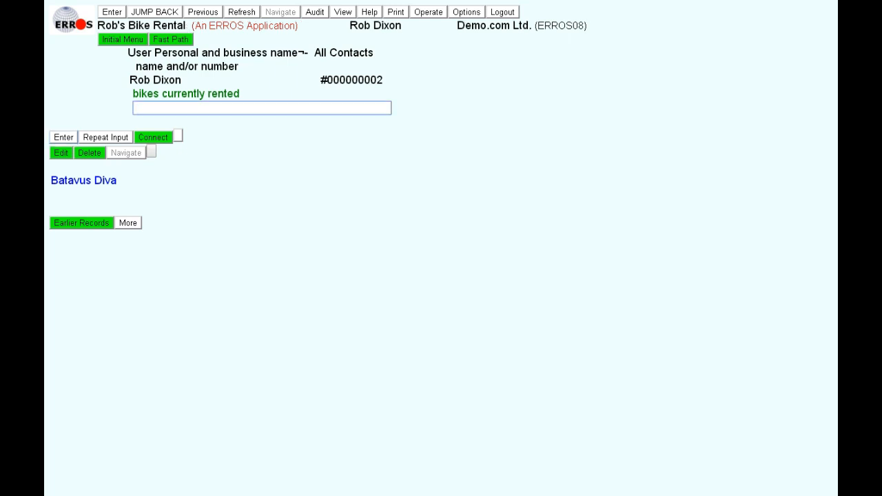
Step: Return to All Contacts, find the second renter by last name, and open the bikes currently rented attribute
{"action": "left_click", "coordinate": [155, 12]}
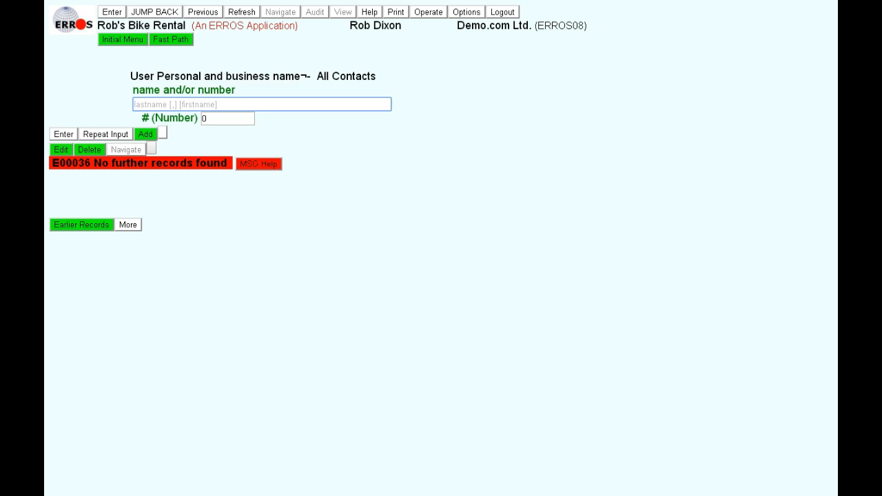
{"action": "type", "text": "elgar"}
{"action": "key", "text": "Return"}
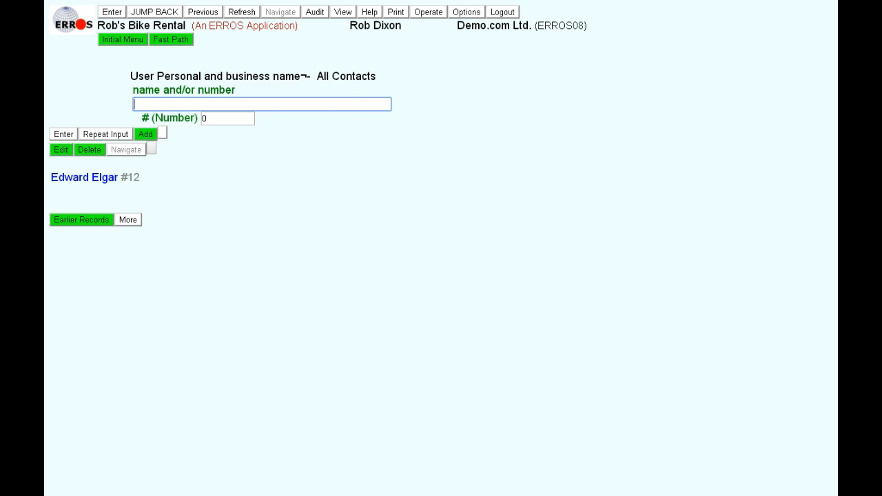
{"action": "left_click", "coordinate": [84, 178]}
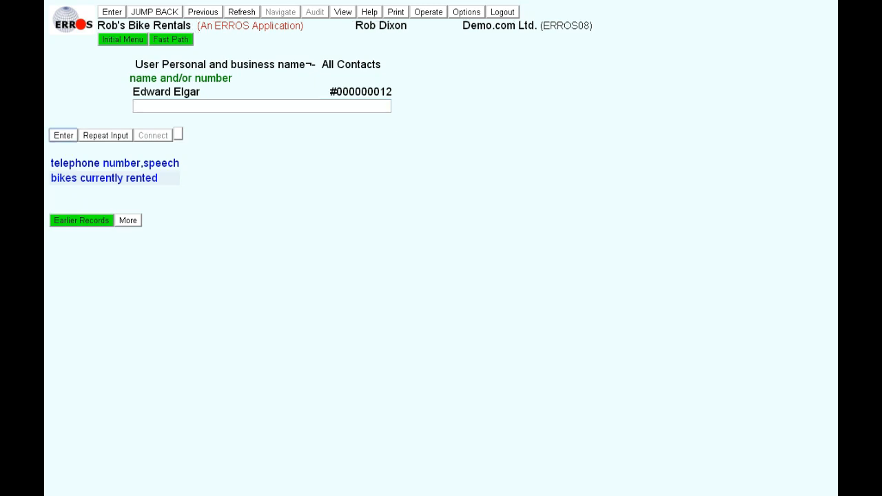
{"action": "left_click", "coordinate": [103, 178]}
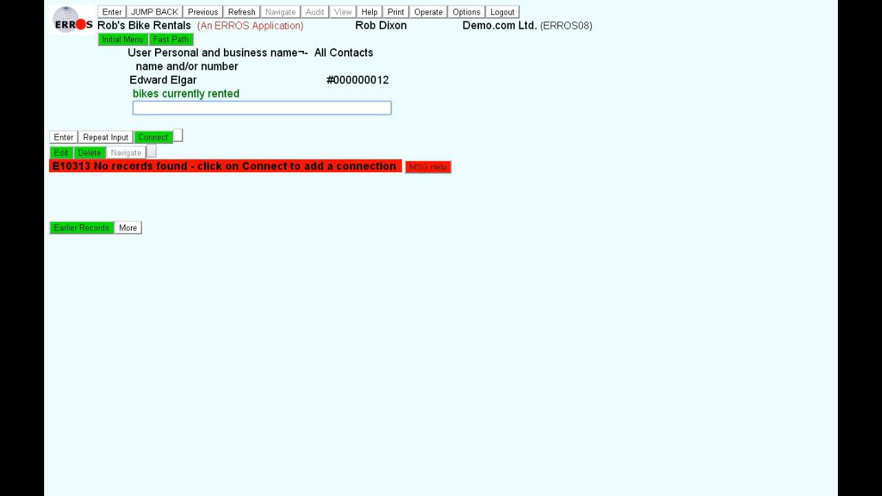
Step: Connect the Dawes Touring Bike to the second renter's currently rented bikes, finding it with #2 and leaving the comment blank
{"action": "left_click", "coordinate": [153, 137]}
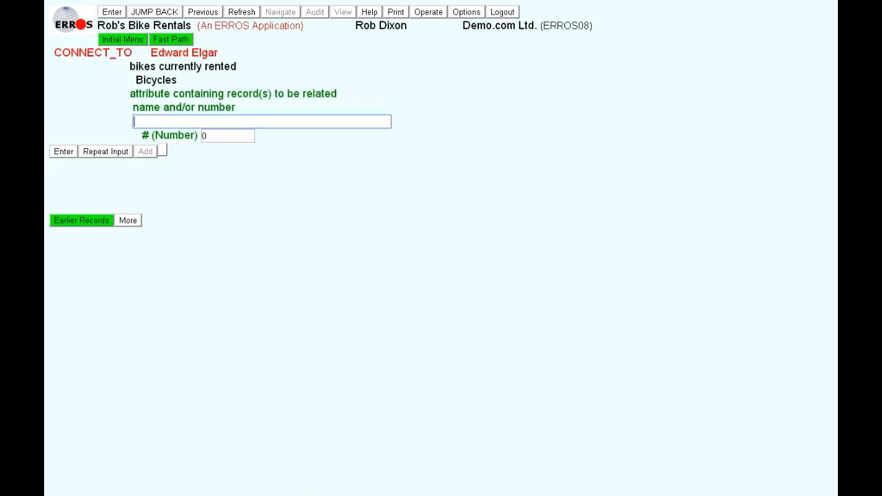
{"action": "type", "text": "#"}
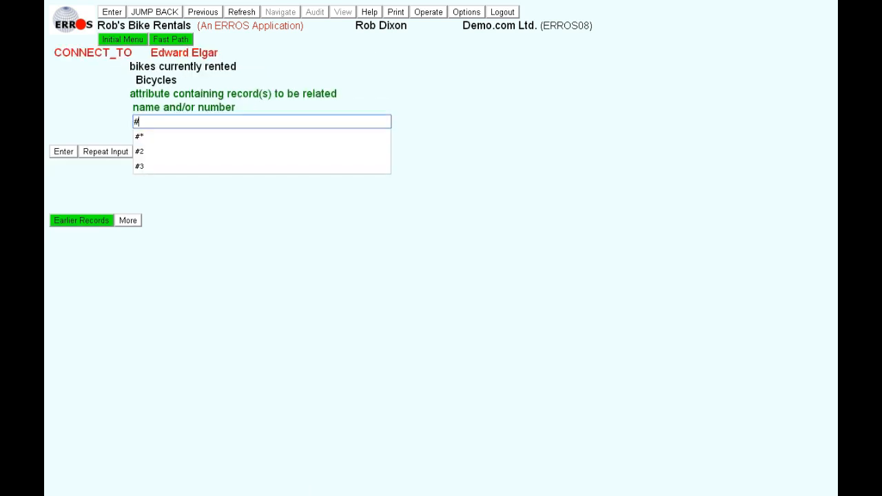
{"action": "type", "text": "2"}
{"action": "key", "text": "Return"}
{"action": "key", "text": "Tab"}
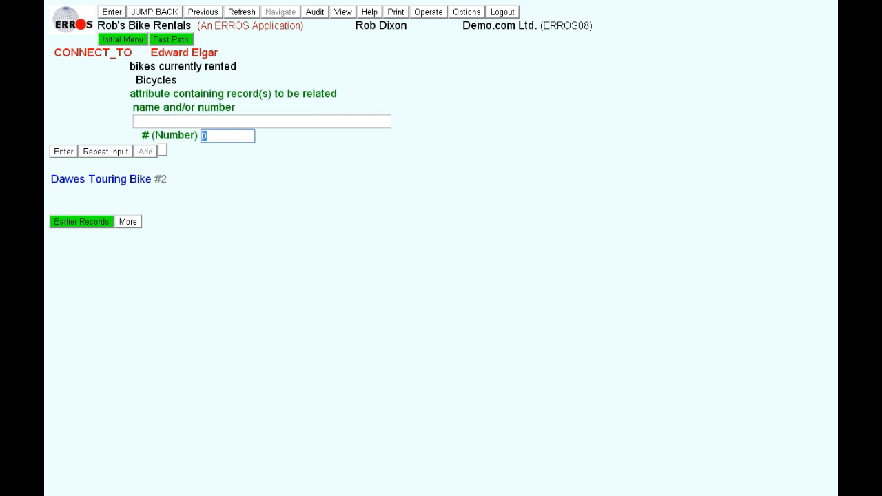
{"action": "key", "text": "Return"}
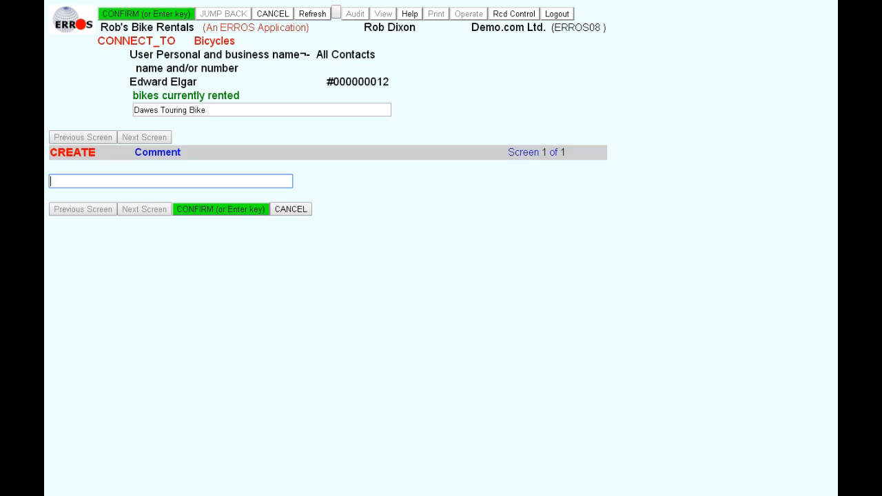
{"action": "key", "text": "Return"}
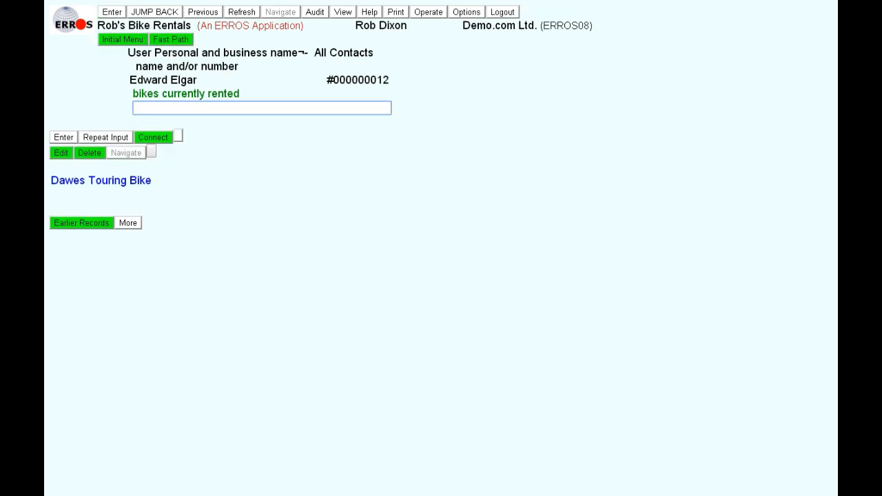
Step: Return to All Contacts, find the third renter, an individual rather than a company, by last name, and open their bikes currently rented
{"action": "left_click", "coordinate": [155, 12]}
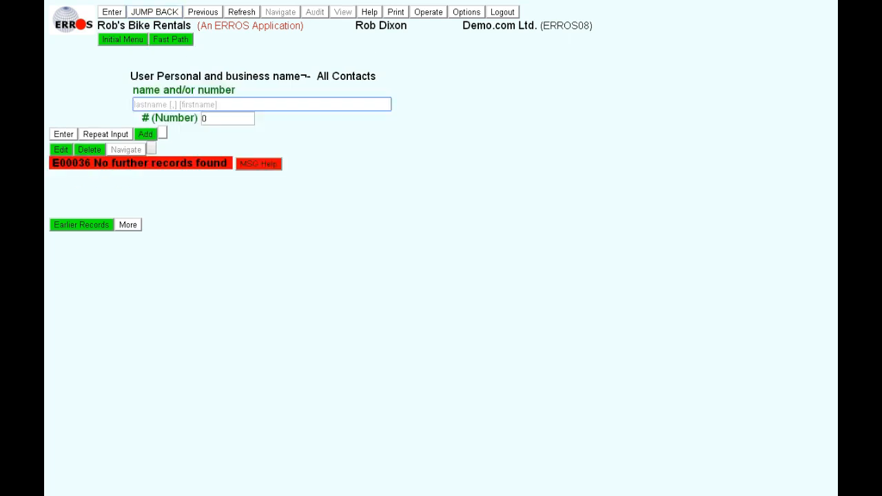
{"action": "type", "text": "lin"}
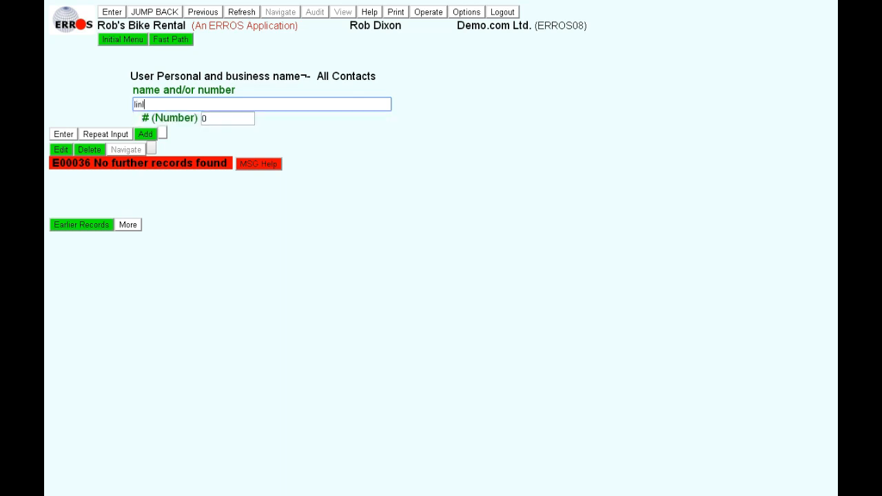
{"action": "key", "text": "Return"}
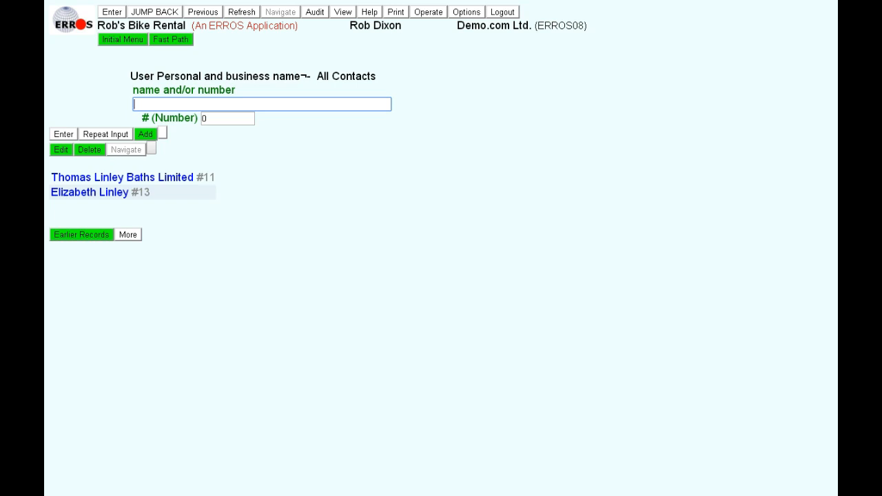
{"action": "left_click", "coordinate": [89, 192]}
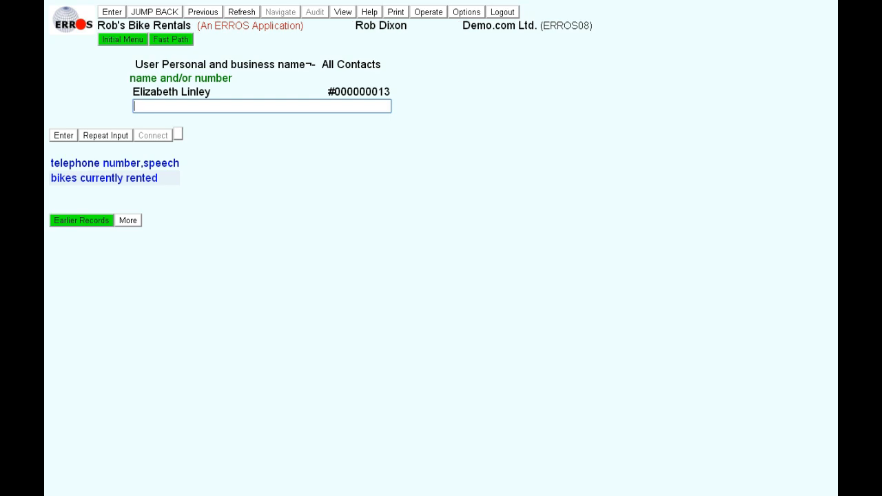
{"action": "left_click", "coordinate": [103, 177]}
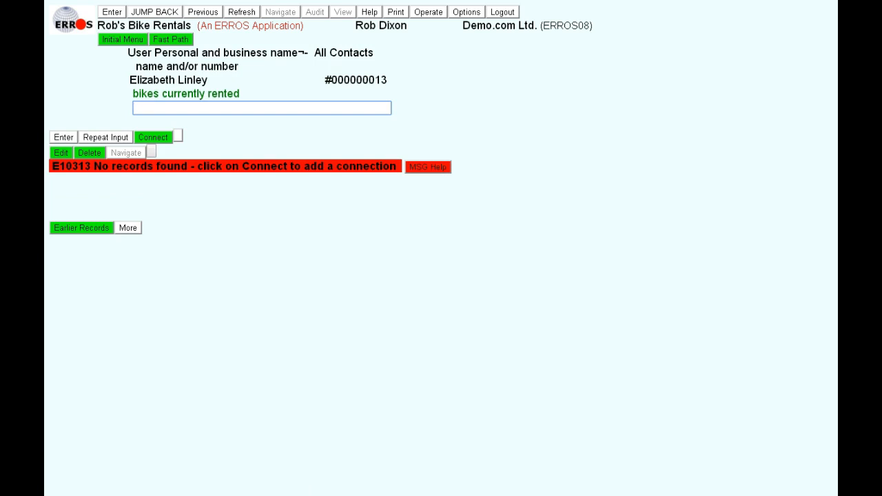
Step: Connect the Batavus Diva to the third renter's currently rented bikes, finding it with #3 and leaving the comment blank
{"action": "left_click", "coordinate": [153, 137]}
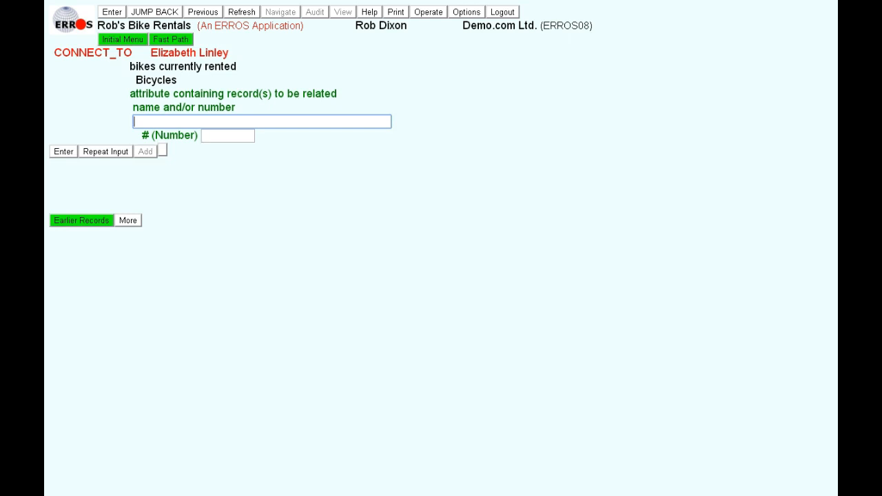
{"action": "type", "text": "#3"}
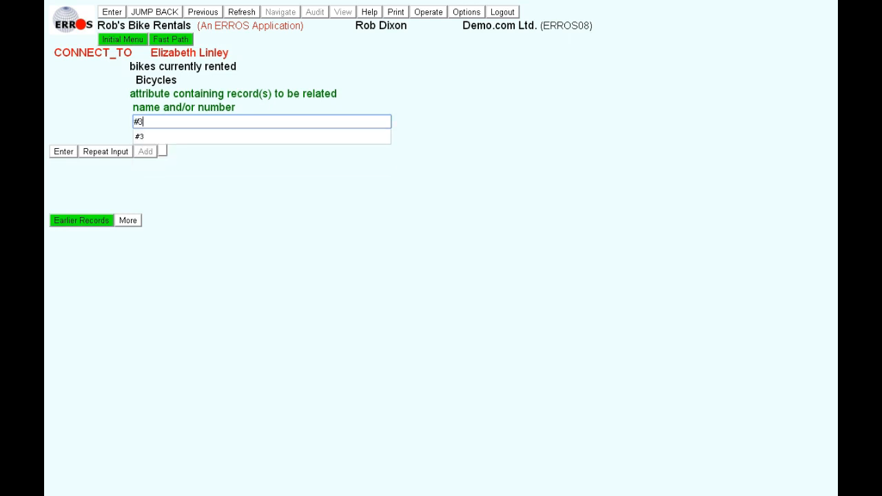
{"action": "key", "text": "Return"}
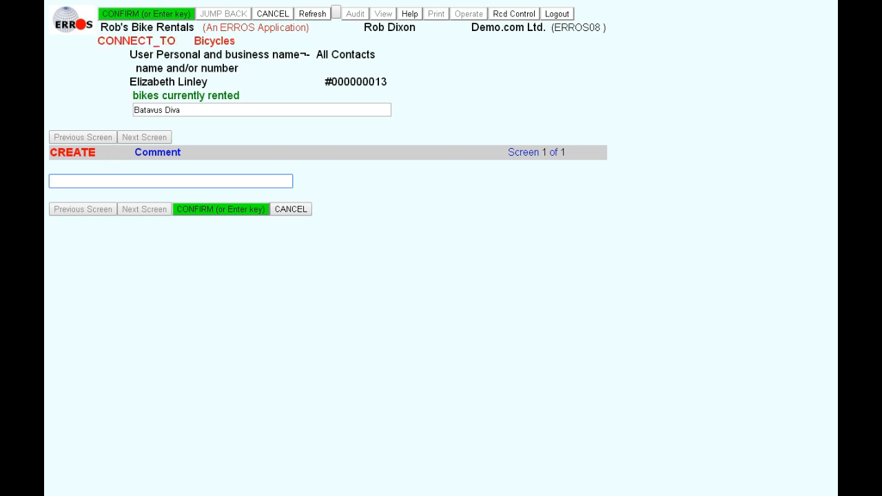
{"action": "key", "text": "Return"}
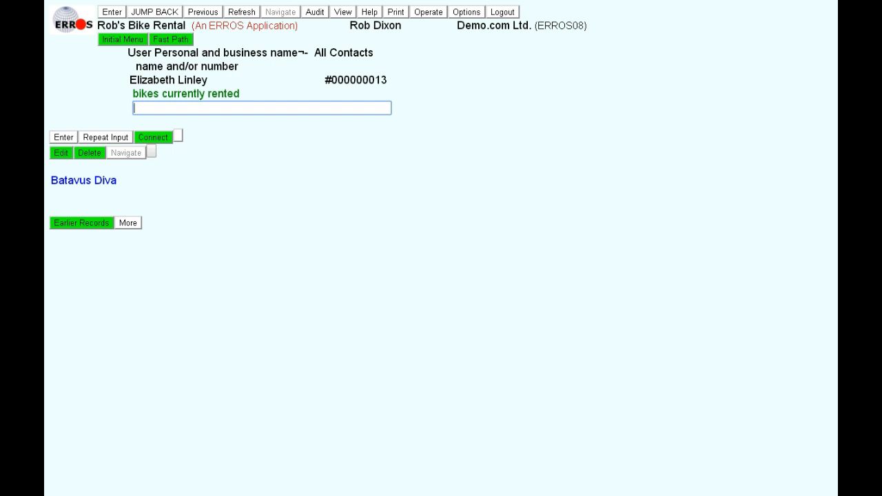
Step: Follow the Batavus Diva to the contacts it is currently rented to and view the first renter's bikes currently rented
{"action": "left_click", "coordinate": [83, 180]}
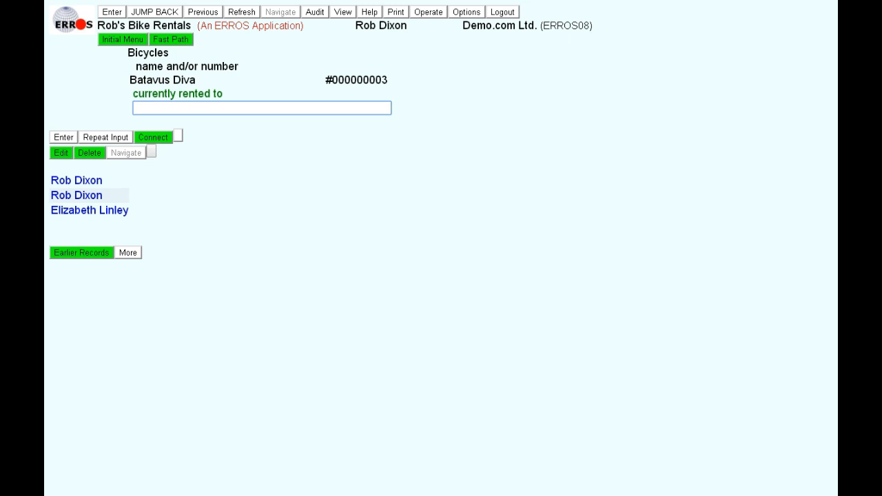
{"action": "left_click", "coordinate": [76, 181]}
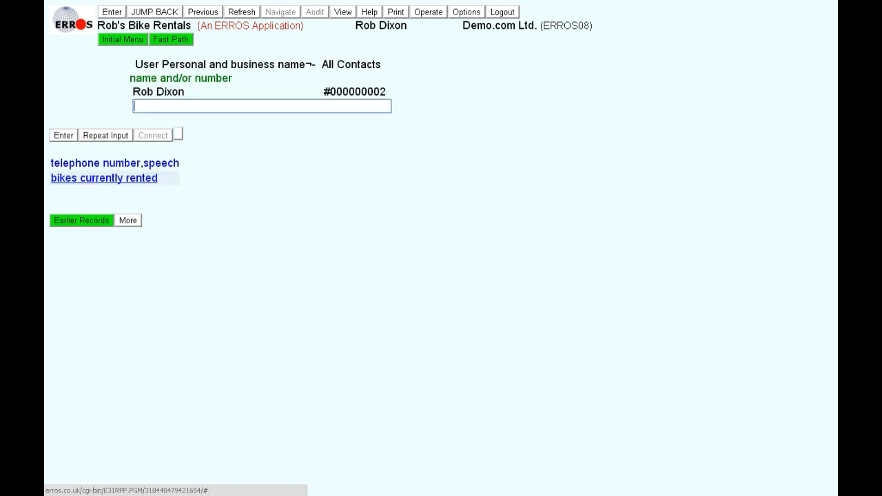
{"action": "left_click", "coordinate": [104, 178]}
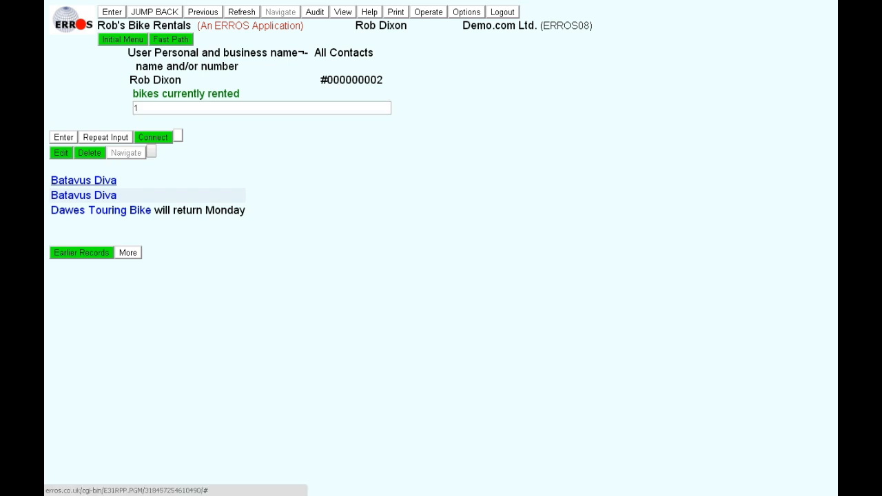
Step: Follow the first Batavus Diva entry back to its renters and view the first renter's speech telephone numbers
{"action": "left_click", "coordinate": [84, 181]}
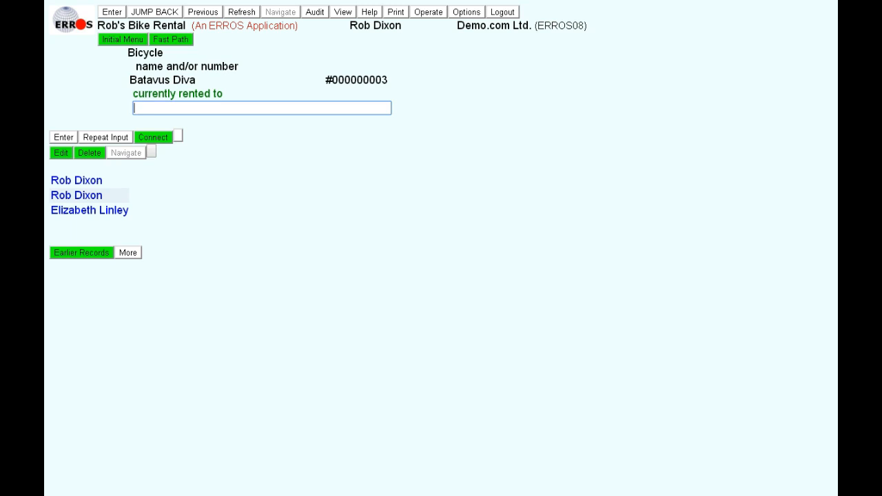
{"action": "left_click", "coordinate": [76, 180]}
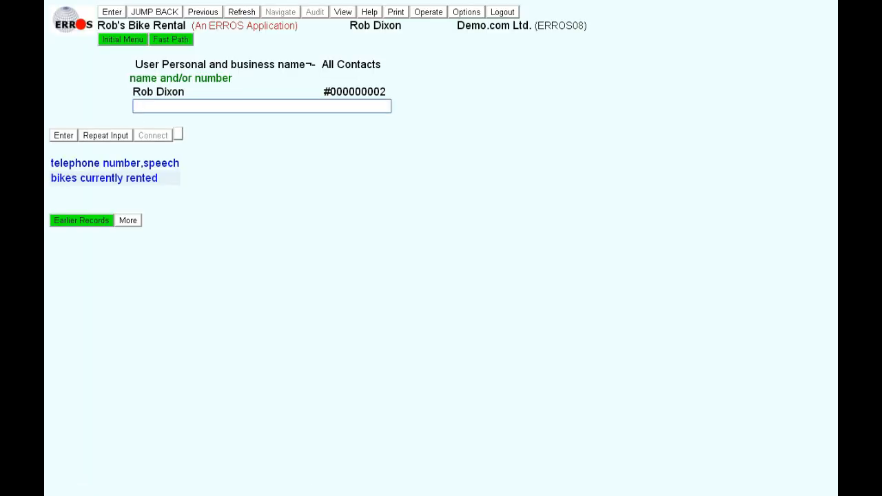
{"action": "left_click", "coordinate": [115, 163]}
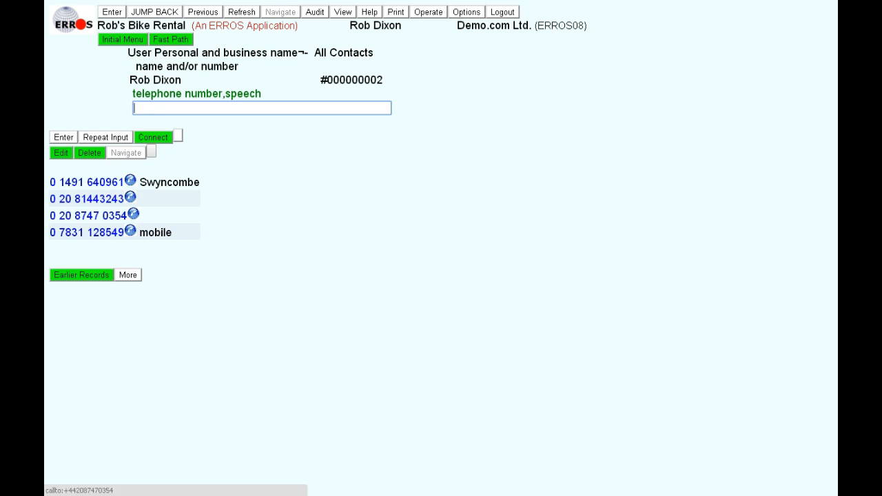
Step: Start a call to the renter's mobile telephone number
{"action": "left_click", "coordinate": [130, 231]}
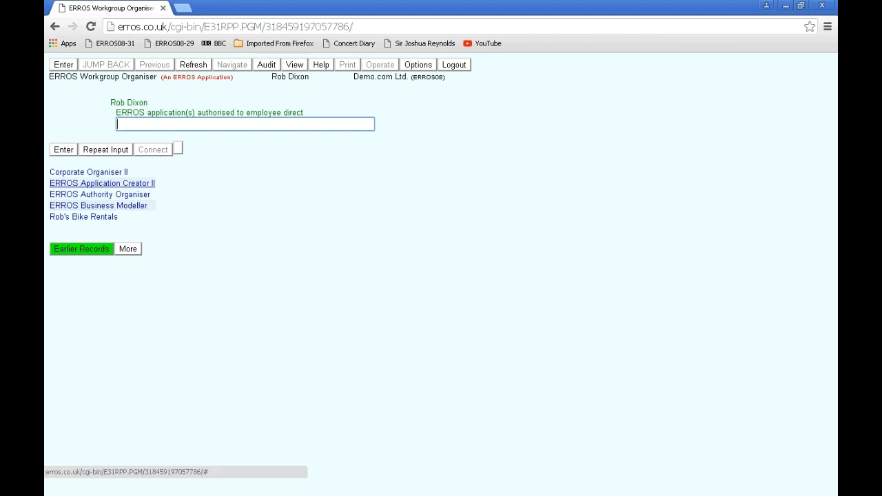
Step: Open ERROS Application Creator II and switch its display to larger text on a dark background
{"action": "left_click", "coordinate": [102, 184]}
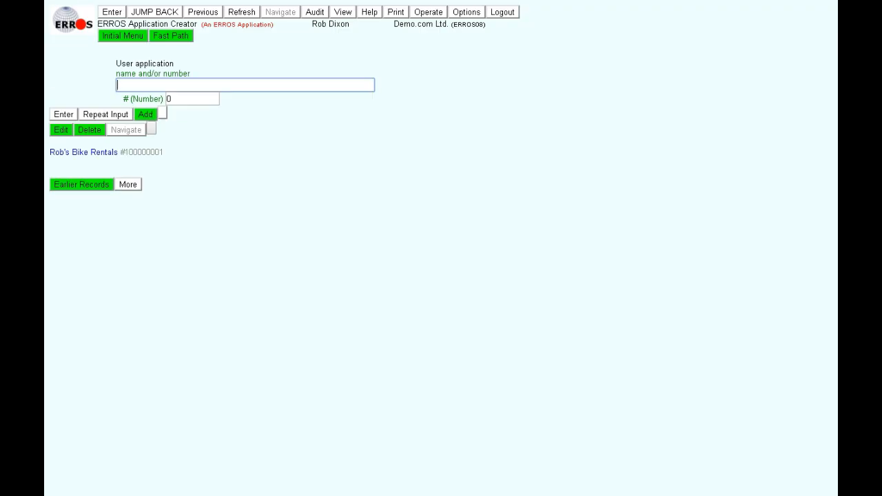
{"action": "key", "text": "shift+Tab"}
{"action": "type", "text": "4"}
{"action": "key", "text": "Return"}
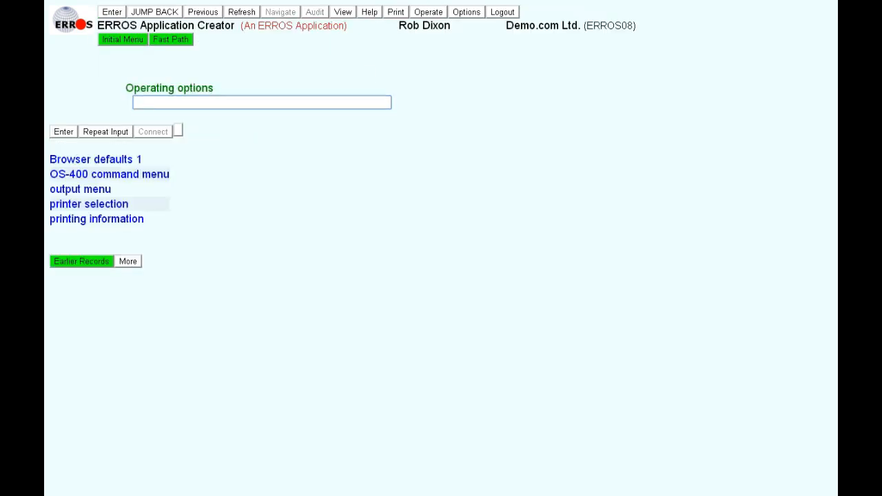
{"action": "type", "text": "2"}
{"action": "key", "text": "Return"}
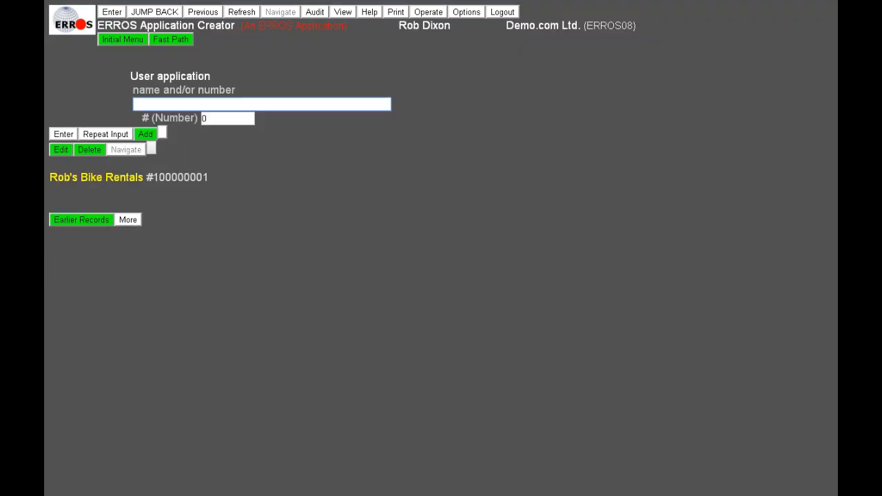
Step: Open the default second level menu of the All Contacts entity type in the Rob's Bike Rentals application
{"action": "type", "text": "1"}
{"action": "key", "text": "Return"}
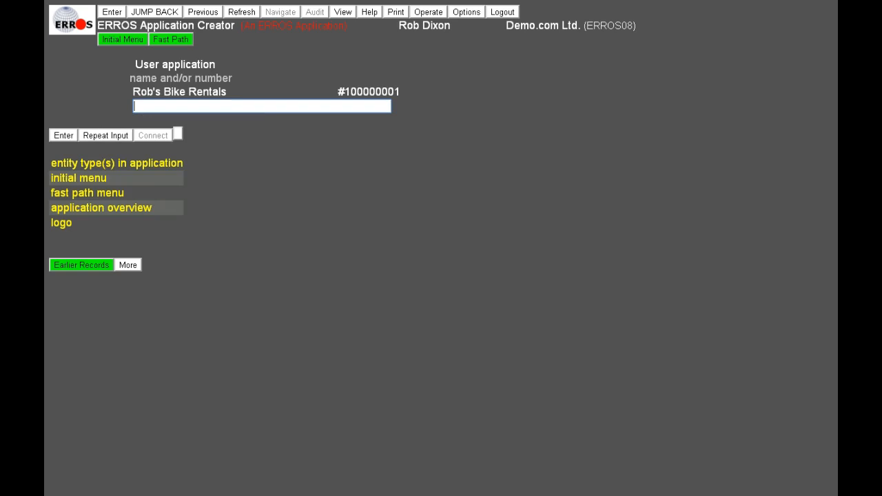
{"action": "type", "text": "1"}
{"action": "key", "text": "Return"}
{"action": "type", "text": "2"}
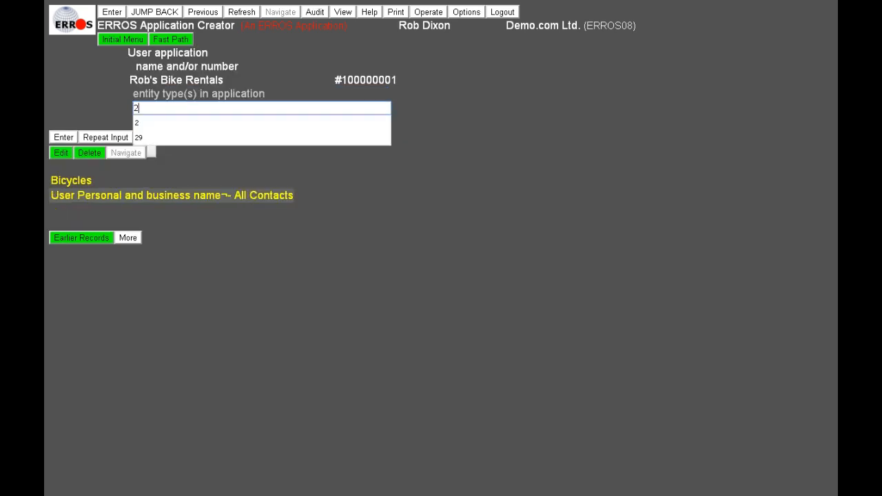
{"action": "key", "text": "Return"}
{"action": "type", "text": "2"}
{"action": "key", "text": "Return"}
{"action": "type", "text": "1"}
{"action": "key", "text": "Return"}
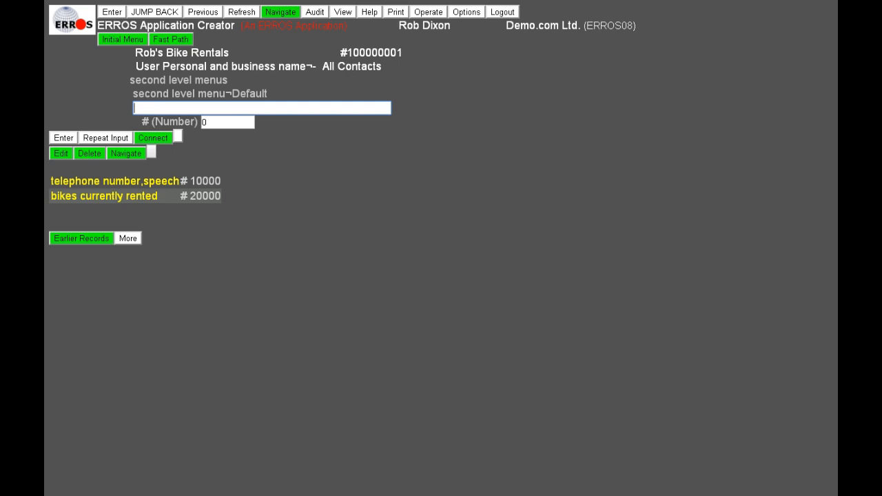
Step: Connect the ERROS-defined e mail address attribute to the All Contacts default second level menu
{"action": "key", "text": "alt+c"}
{"action": "type", "text": "1"}
{"action": "key", "text": "Return"}
{"action": "type", "text": "1"}
{"action": "key", "text": "Return"}
{"action": "type", "text": "e"}
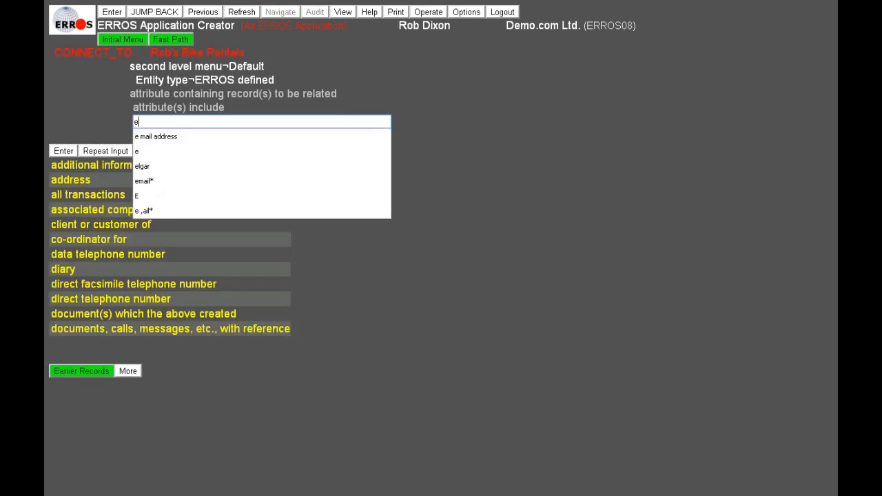
{"action": "key", "text": "Return"}
{"action": "type", "text": "1"}
{"action": "key", "text": "Return"}
{"action": "key", "text": "Return"}
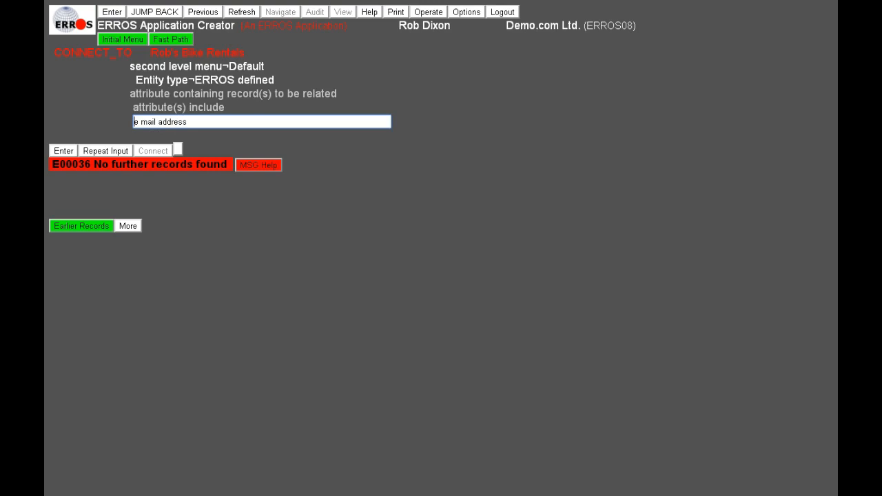
Step: Switch to Rob's Bike Rentals, view the contact's e mail address and start a message to it
{"action": "key", "text": "alt+Tab"}
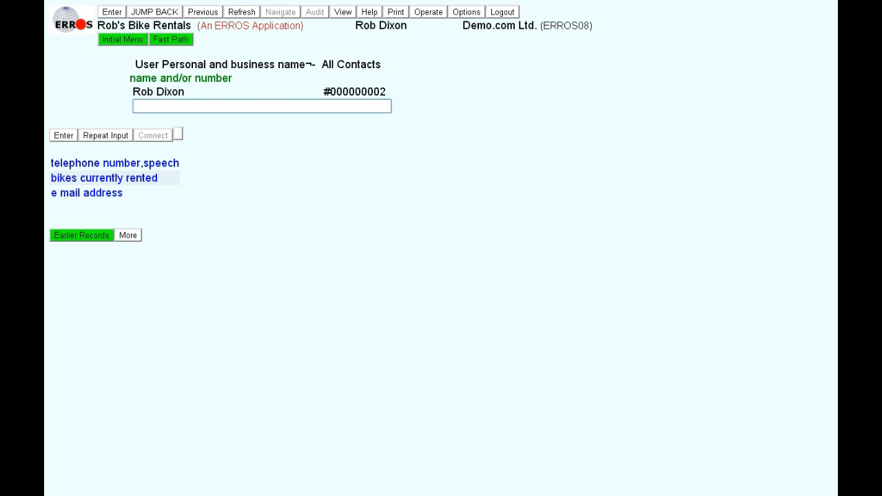
{"action": "left_click", "coordinate": [87, 193]}
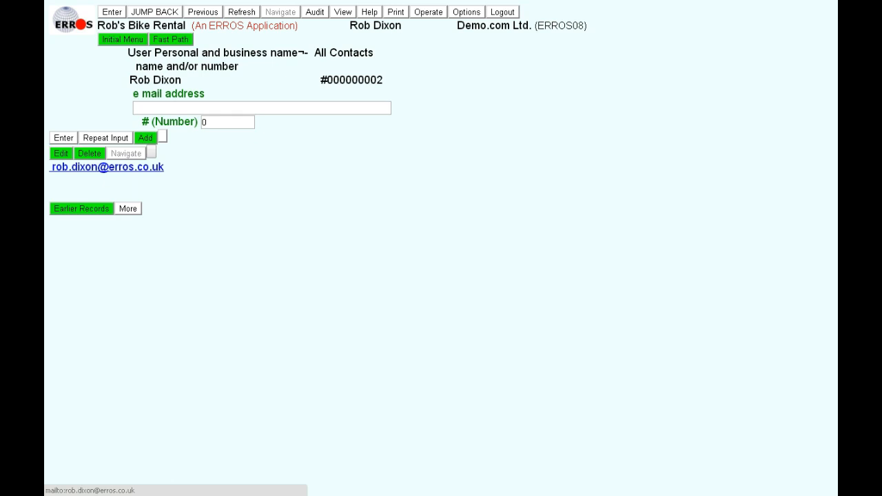
{"action": "left_click", "coordinate": [107, 167]}
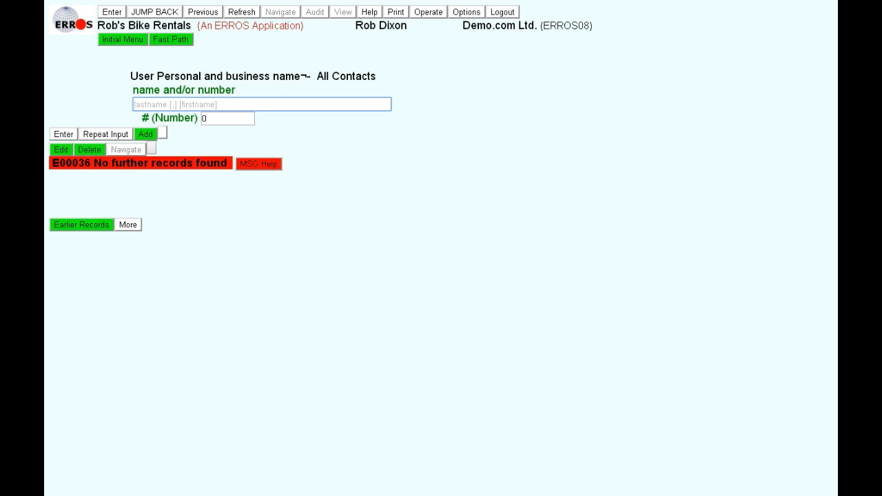
Step: Search All Contacts for everyone with a particular telephone number, using the condition * !if /tel*/ followed by the full number
{"action": "type", "text": "*"}
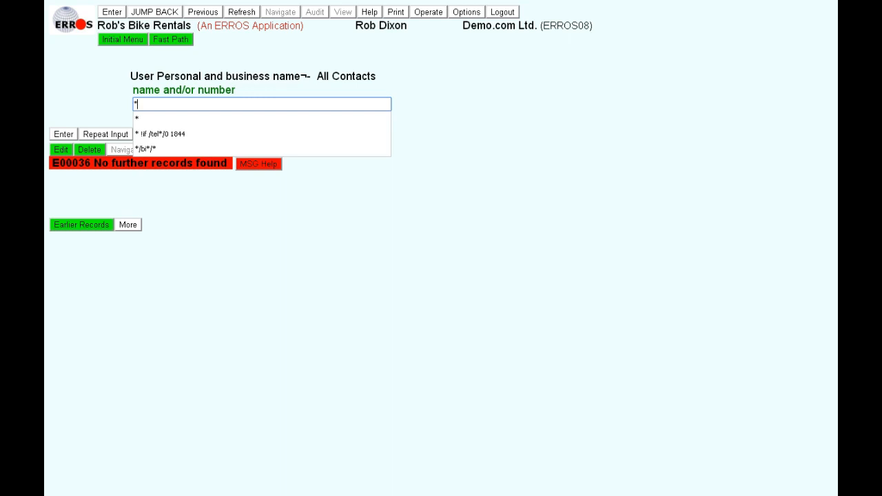
{"action": "key", "text": "Down"}
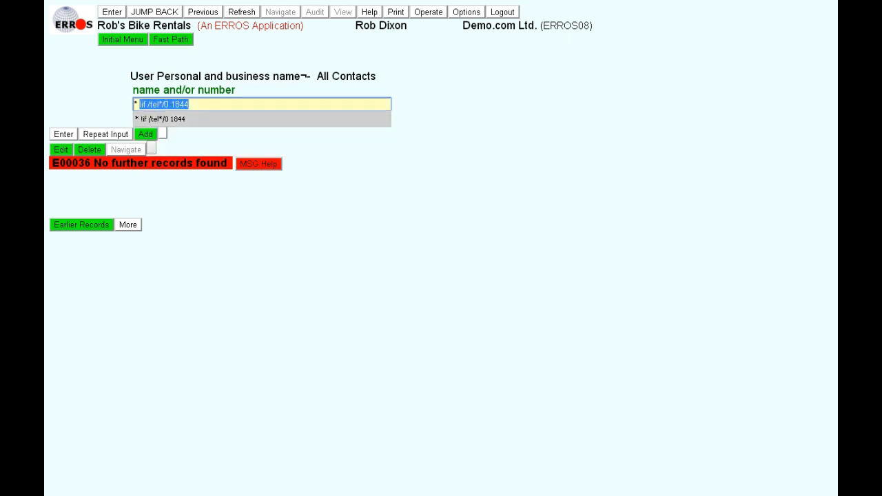
{"action": "key", "text": "Return"}
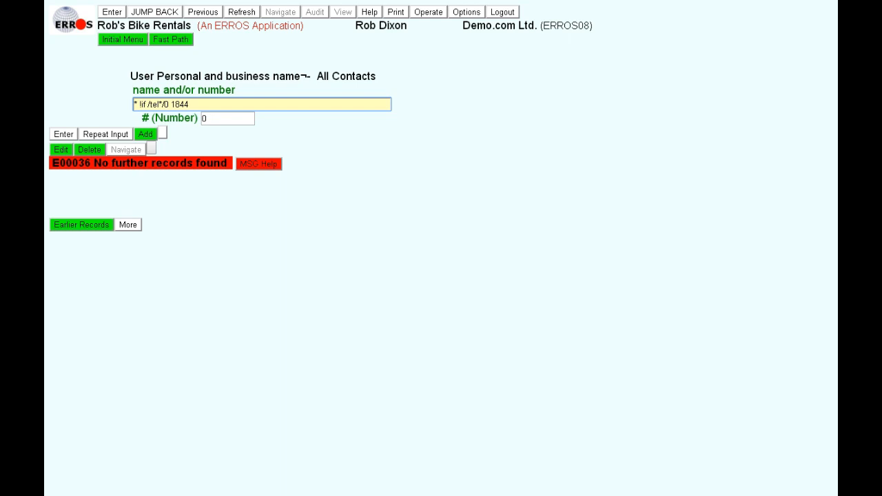
{"action": "type", "text": "239339"}
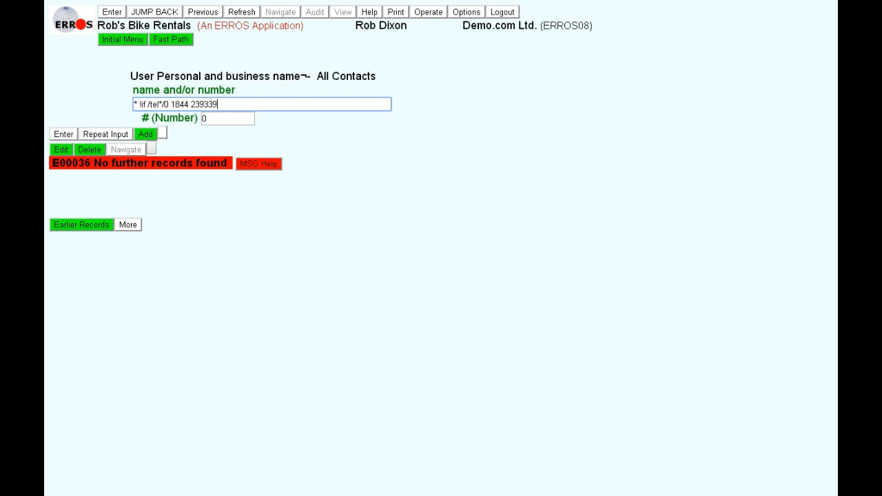
{"action": "key", "text": "Return"}
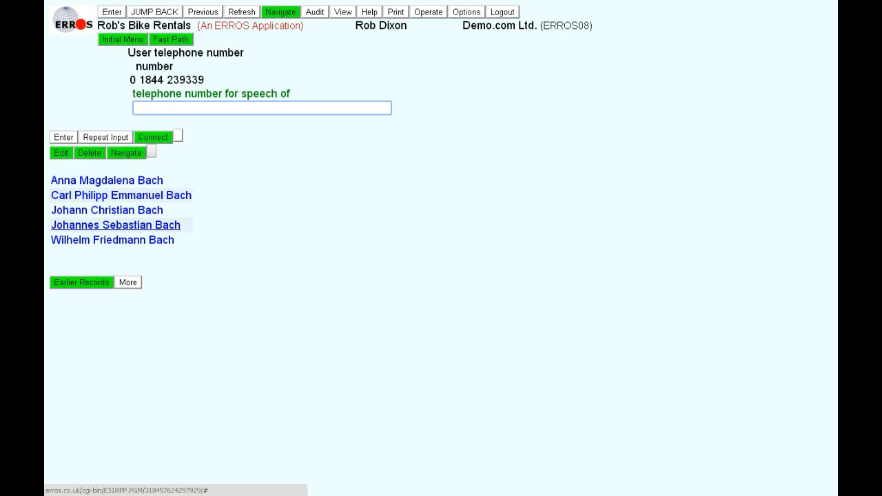
Step: Open the fourth contact sharing that telephone number and view their bikes currently rented
{"action": "type", "text": "4"}
{"action": "key", "text": "Return"}
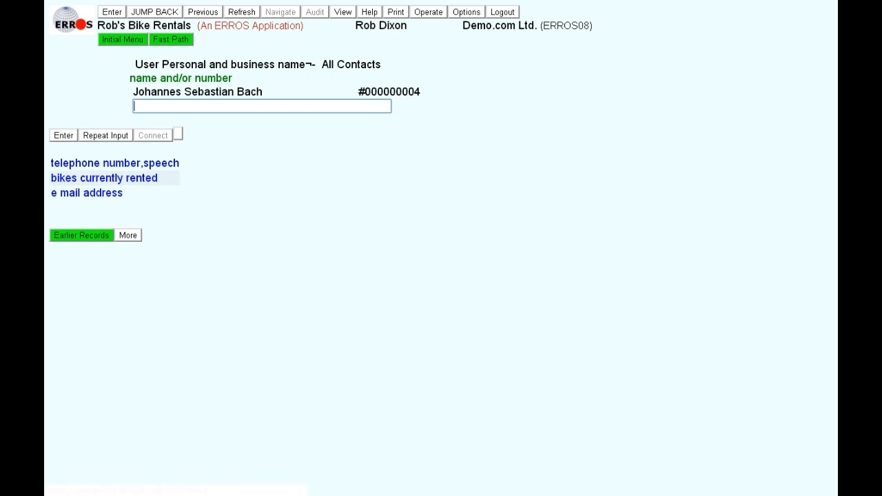
{"action": "type", "text": "2"}
{"action": "key", "text": "Return"}
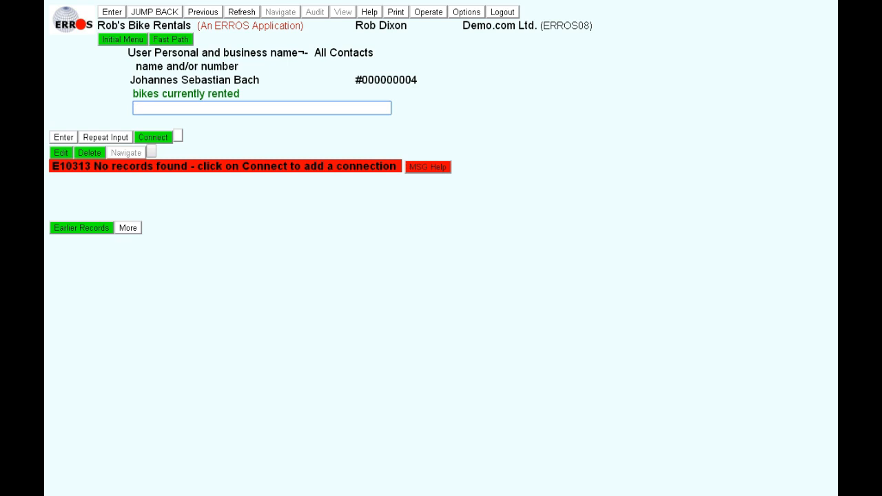
Step: Switch to ERROS Application Creator and reopen the default second level menu of All Contacts, finding the entity type with "user"
{"action": "key", "text": "Tab"}
{"action": "key", "text": "alt+Tab"}
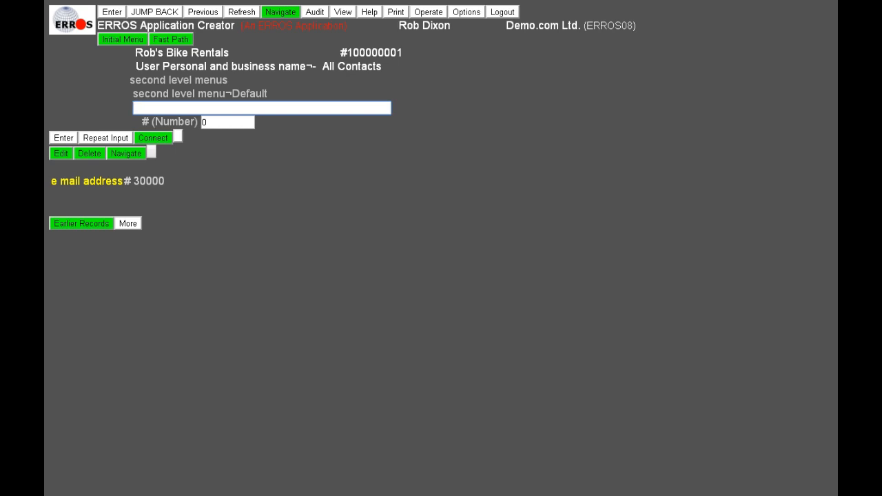
{"action": "left_click", "coordinate": [154, 12]}
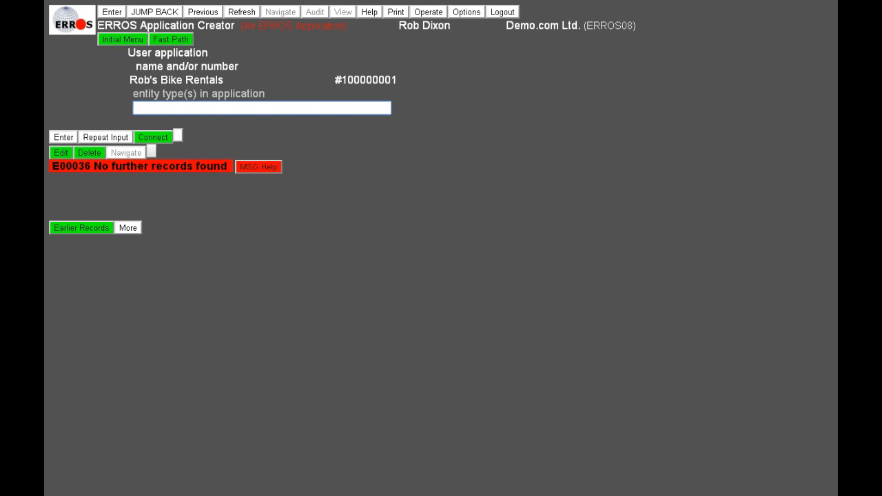
{"action": "type", "text": "user"}
{"action": "key", "text": "Return"}
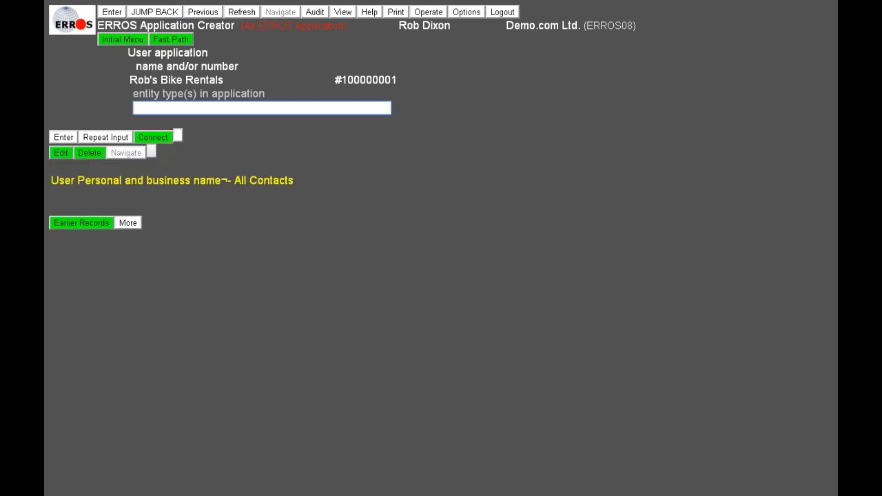
{"action": "left_click", "coordinate": [171, 180]}
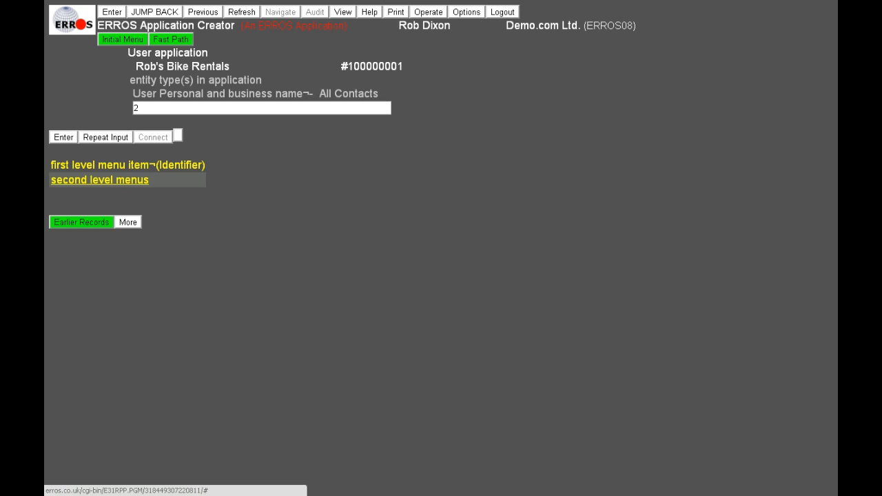
{"action": "left_click", "coordinate": [100, 180]}
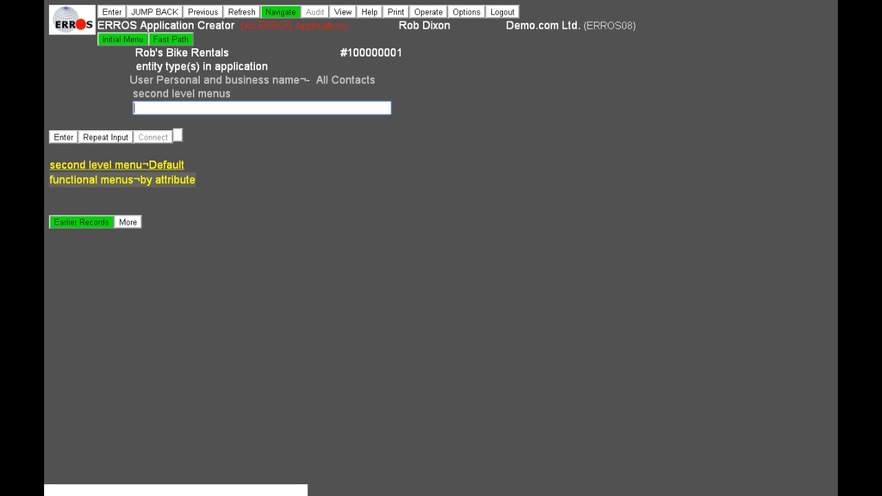
{"action": "left_click", "coordinate": [117, 165]}
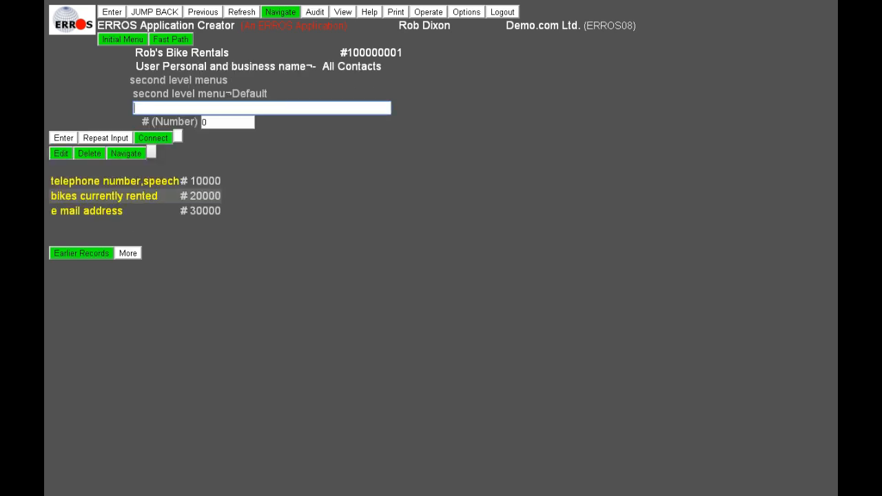
{"action": "left_click", "coordinate": [86, 211]}
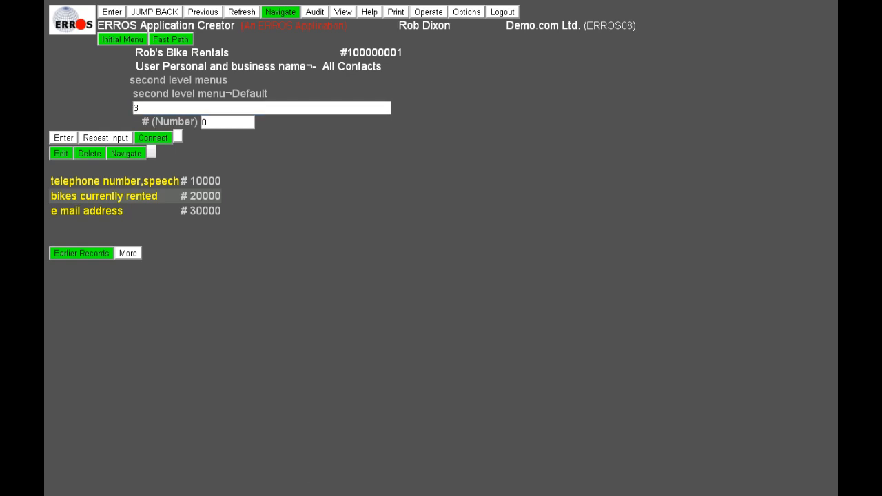
{"action": "left_click", "coordinate": [60, 154]}
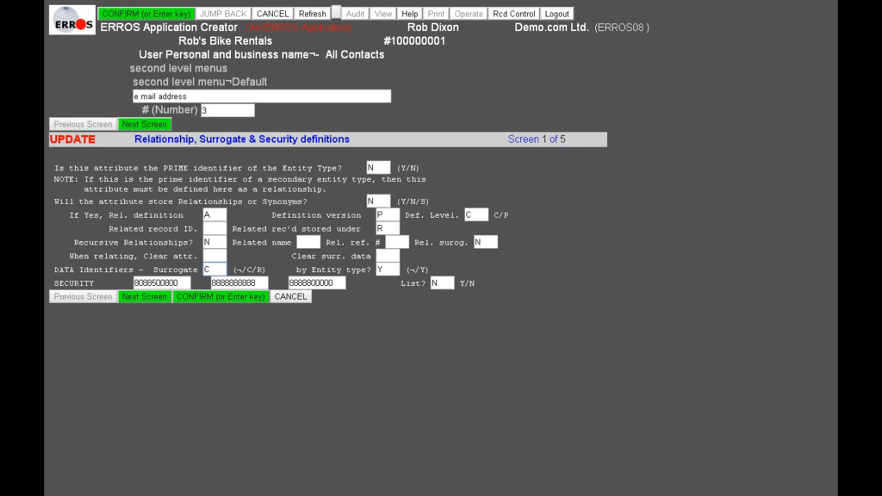
{"action": "left_click", "coordinate": [182, 283]}
{"action": "key", "text": "BackSpace"}
{"action": "key", "text": "BackSpace"}
{"action": "key", "text": "BackSpace"}
{"action": "key", "text": "BackSpace"}
{"action": "key", "text": "BackSpace"}
{"action": "key", "text": "BackSpace"}
{"action": "key", "text": "BackSpace"}
{"action": "key", "text": "BackSpace"}
{"action": "key", "text": "BackSpace"}
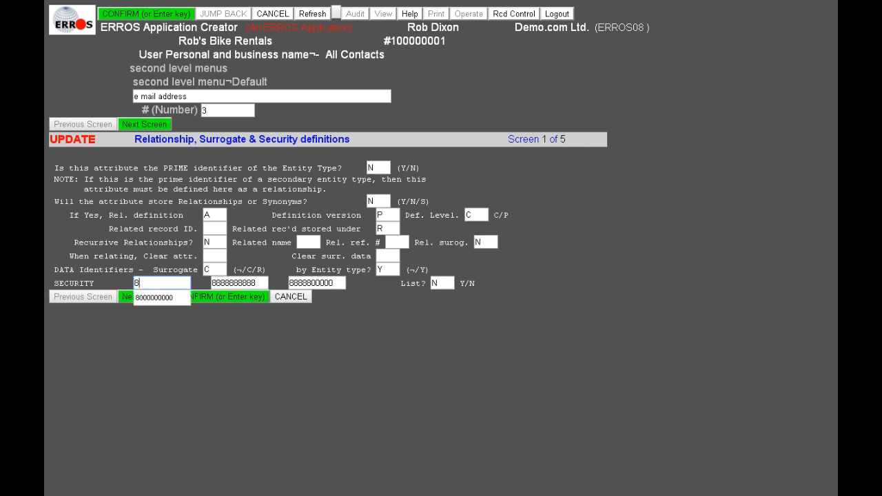
{"action": "type", "text": "000000000"}
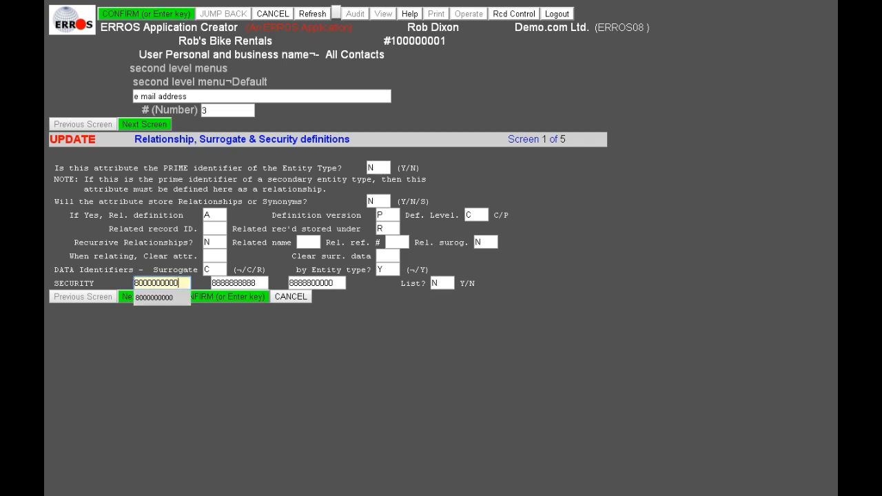
{"action": "key", "text": "Return"}
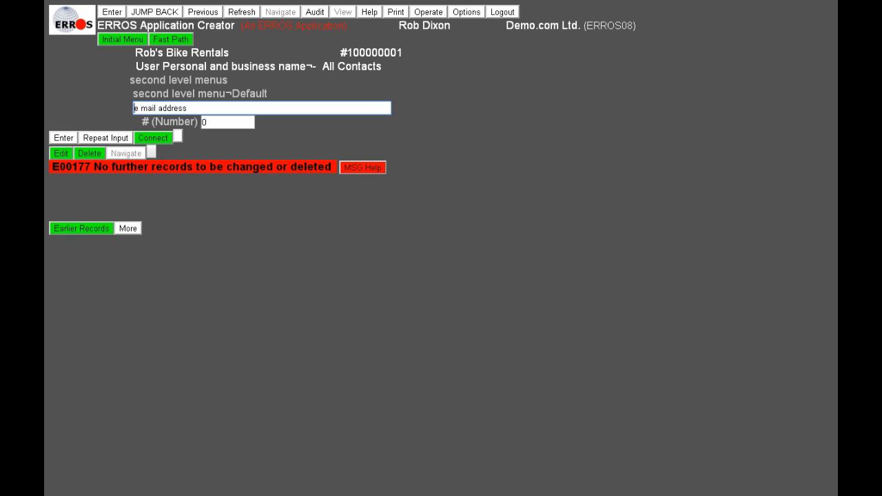
Step: Switch to Rob's Bike Rentals and query a contact's e mail address directly with .co*/, the contact's last name and /e mail*
{"action": "key", "text": "alt+Tab"}
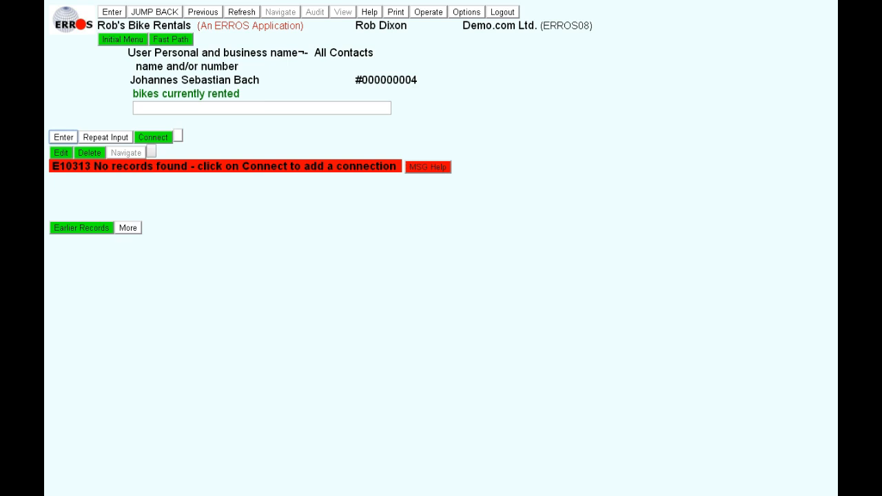
{"action": "left_click", "coordinate": [262, 108]}
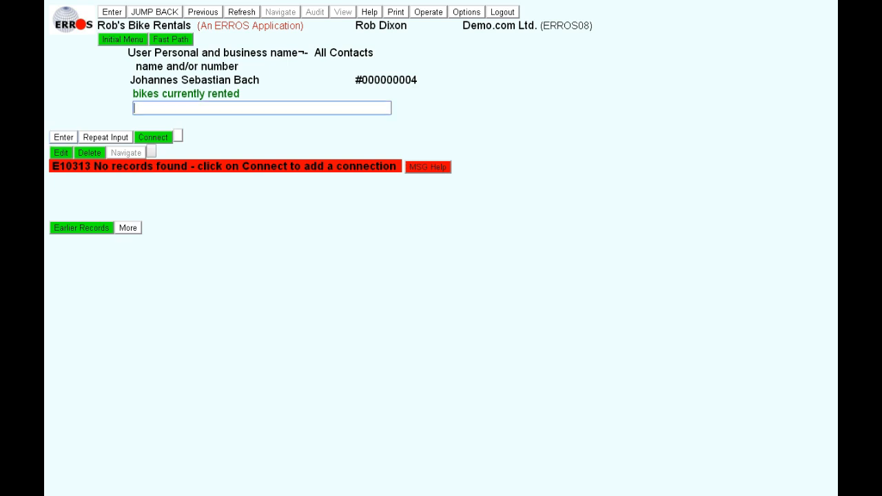
{"action": "type", "text": "."}
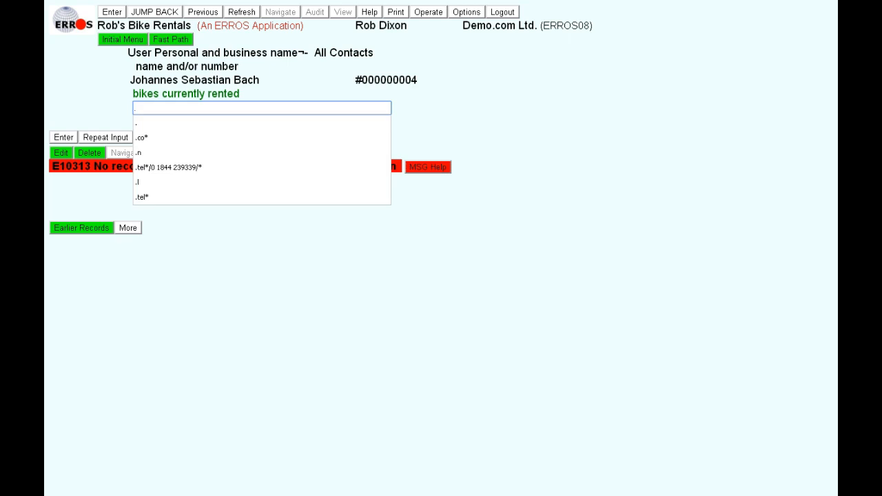
{"action": "type", "text": "co*"}
{"action": "key", "text": "Down"}
{"action": "key", "text": "Down"}
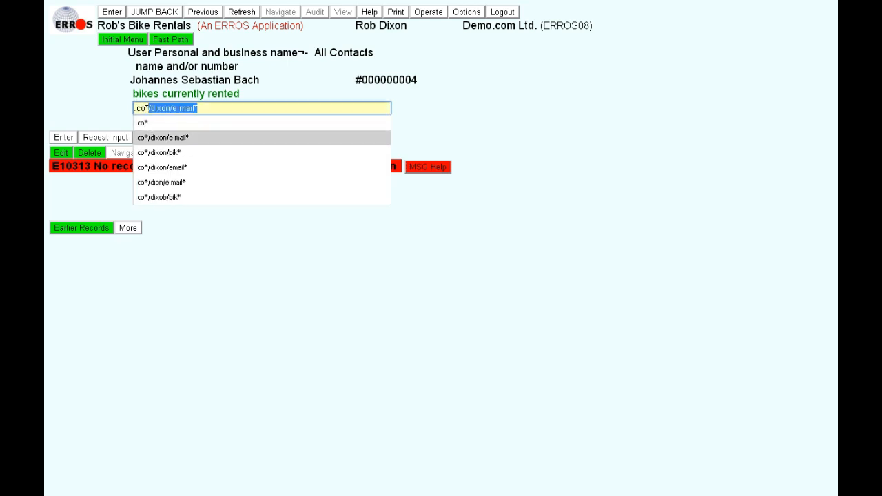
{"action": "key", "text": "Return"}
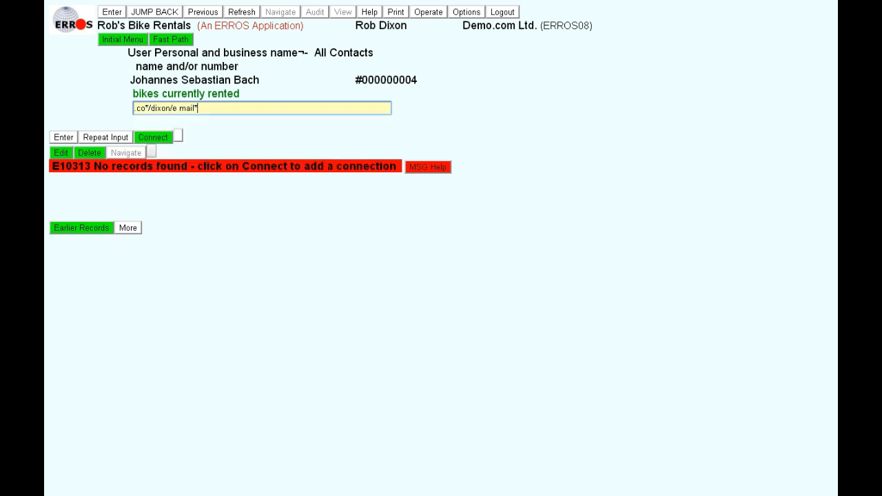
{"action": "key", "text": "Return"}
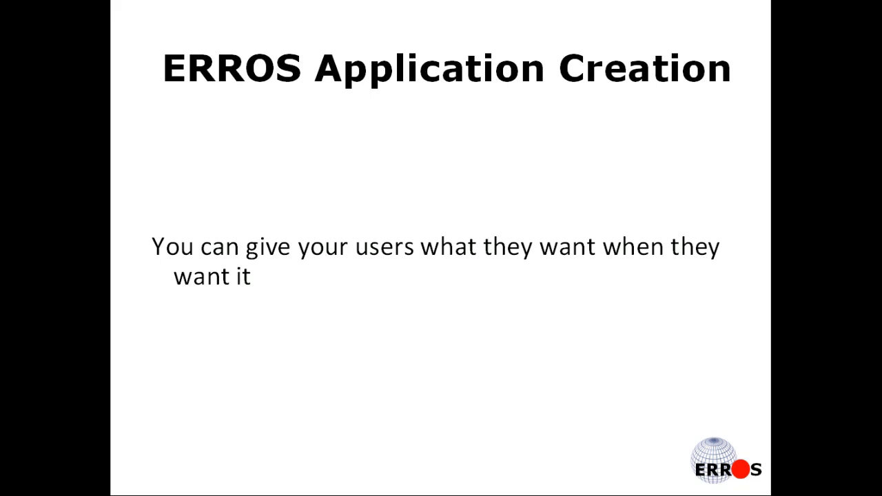
{"action": "key", "text": "Right"}
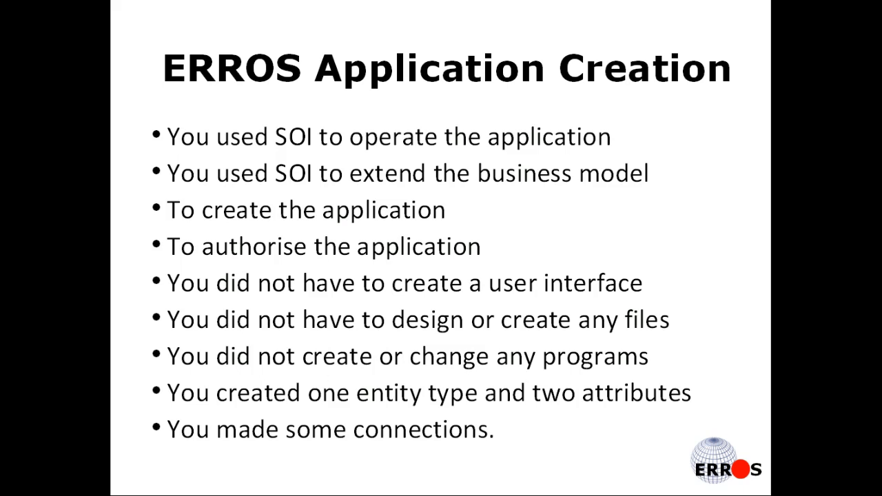